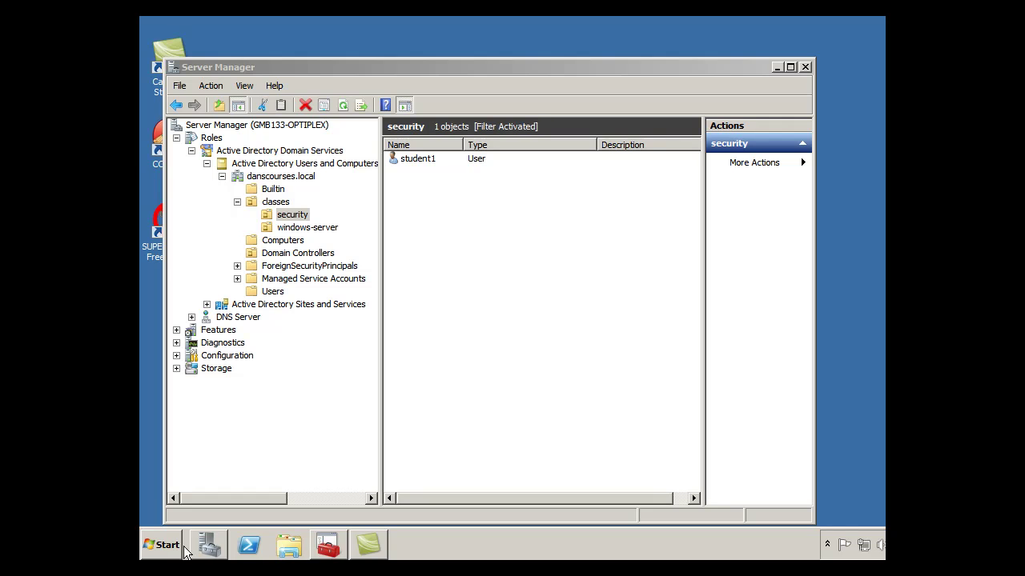
# Review the danscourses.local domain's classes organizational unit and the contents of its security sub-unit
pyautogui.moveTo(221, 551)
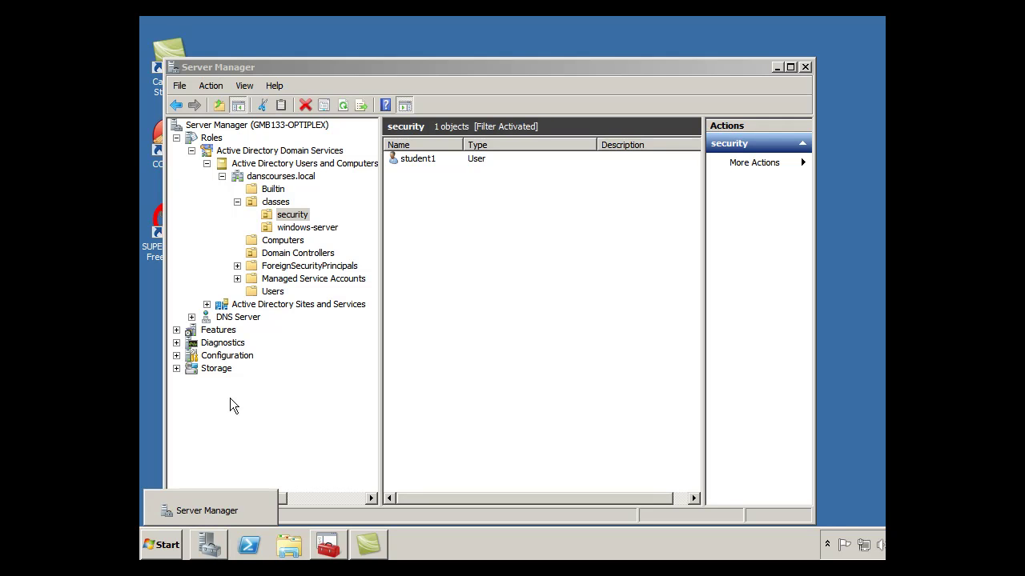
pyautogui.click(236, 180)
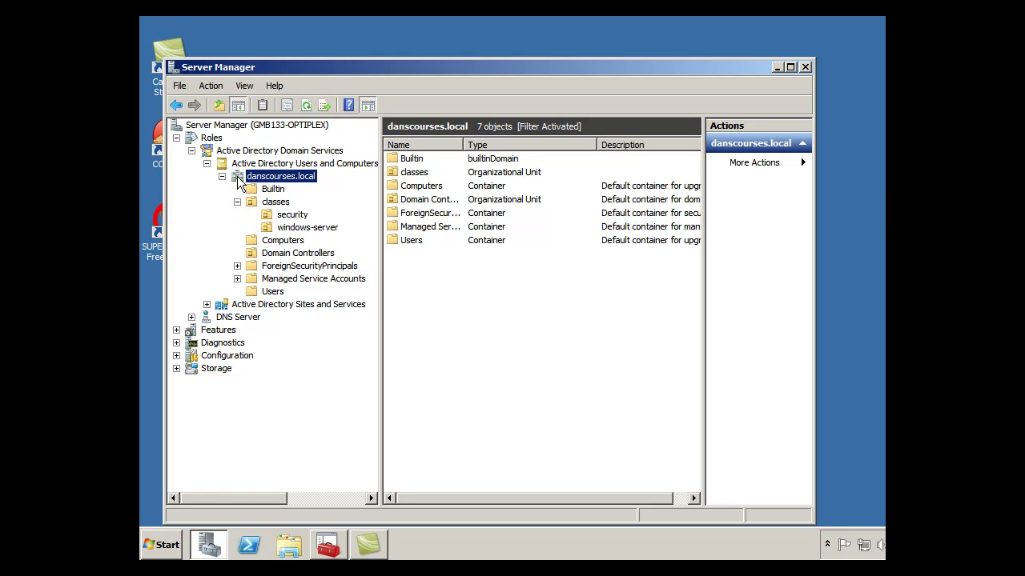
pyautogui.click(249, 203)
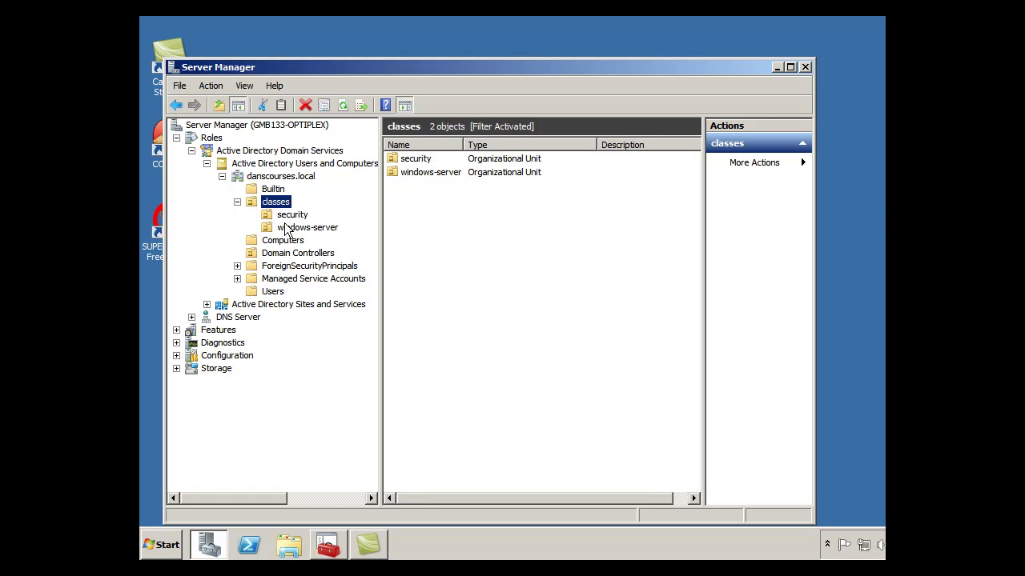
pyautogui.click(236, 202)
pyautogui.click(237, 202)
pyautogui.click(292, 218)
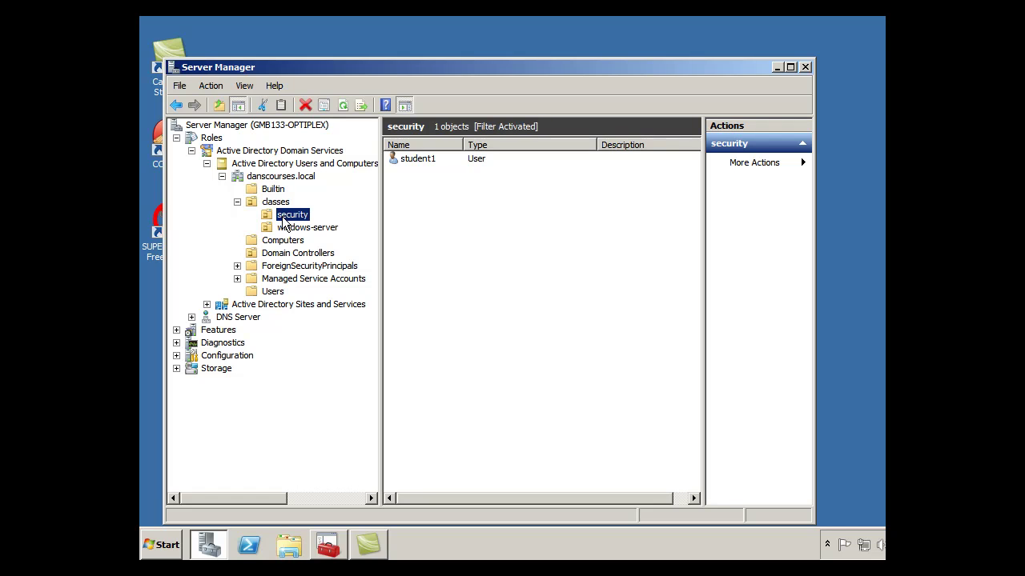
# Open the Group Policy Management console from the administrative tools and move its window clear for working
pyautogui.click(172, 553)
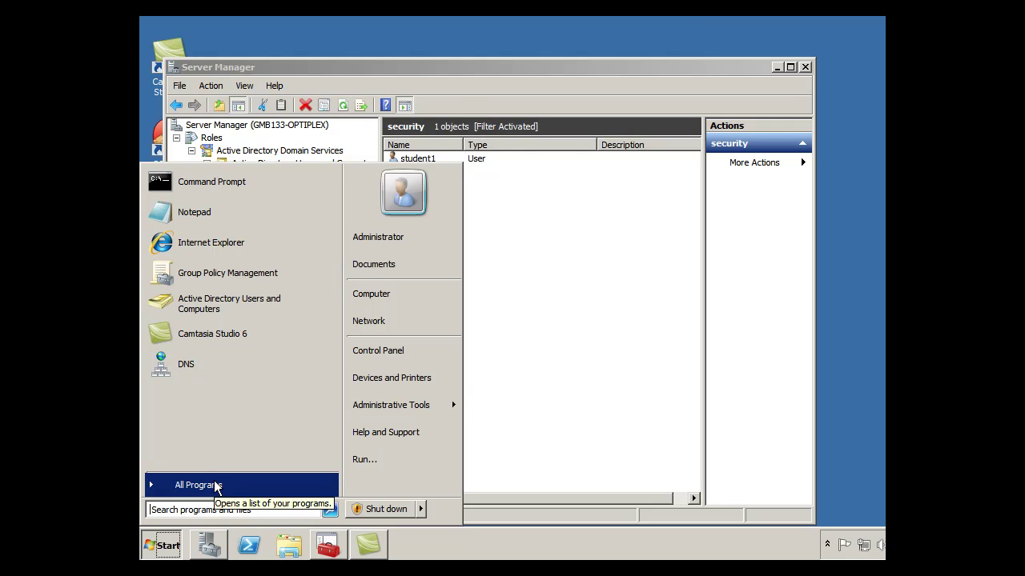
pyautogui.moveTo(400, 406)
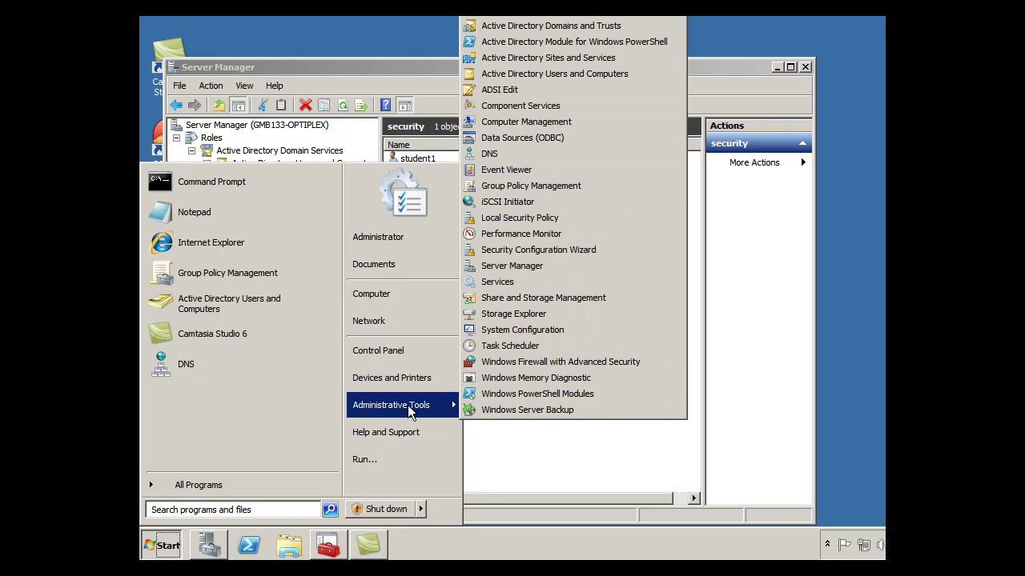
pyautogui.click(549, 189)
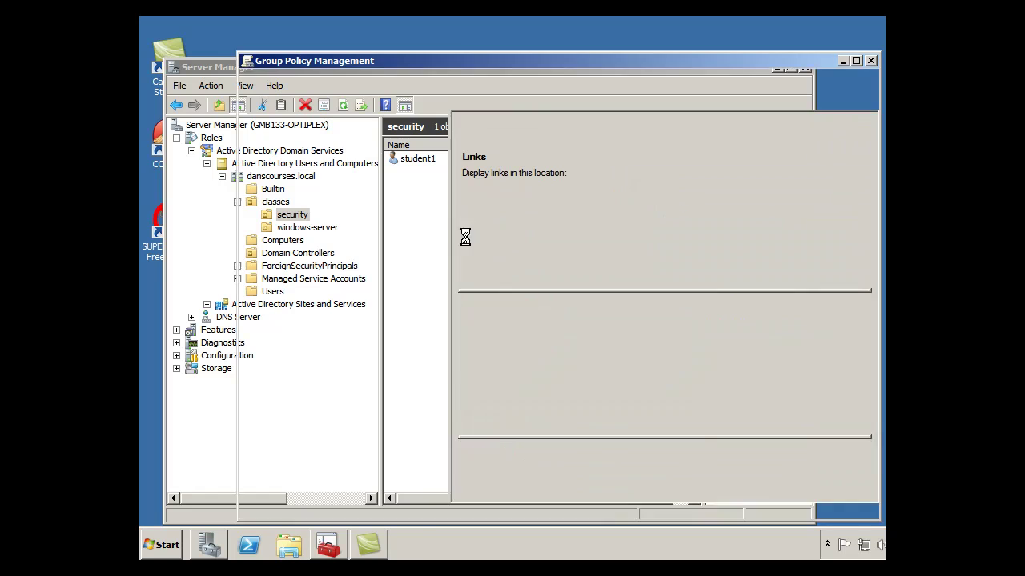
pyautogui.moveTo(463, 60); pyautogui.dragTo(409, 37)
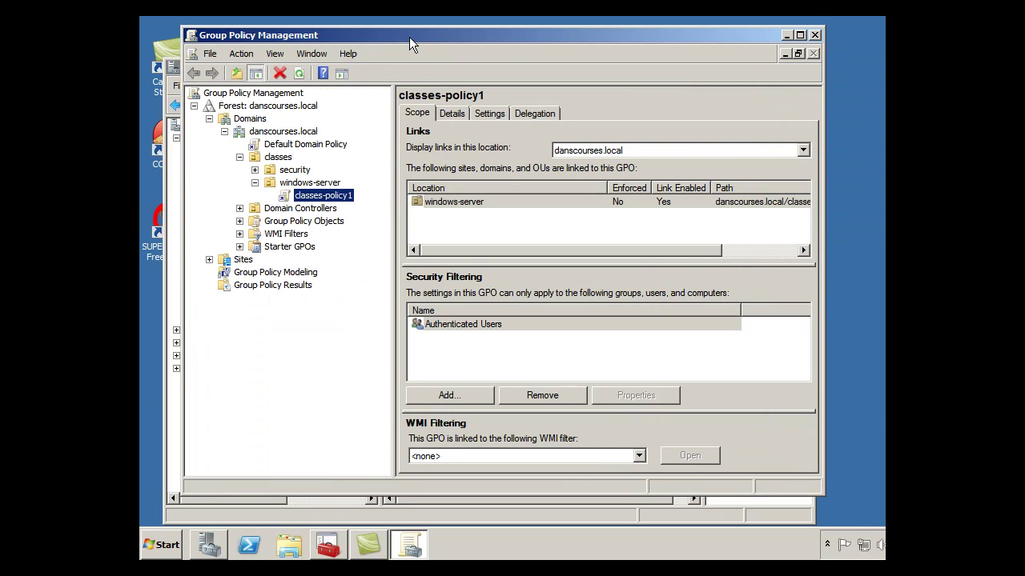
# Create a GPO named security-policy1 linked to the security organizational unit under classes, with no source starter GPO
pyautogui.click(256, 182)
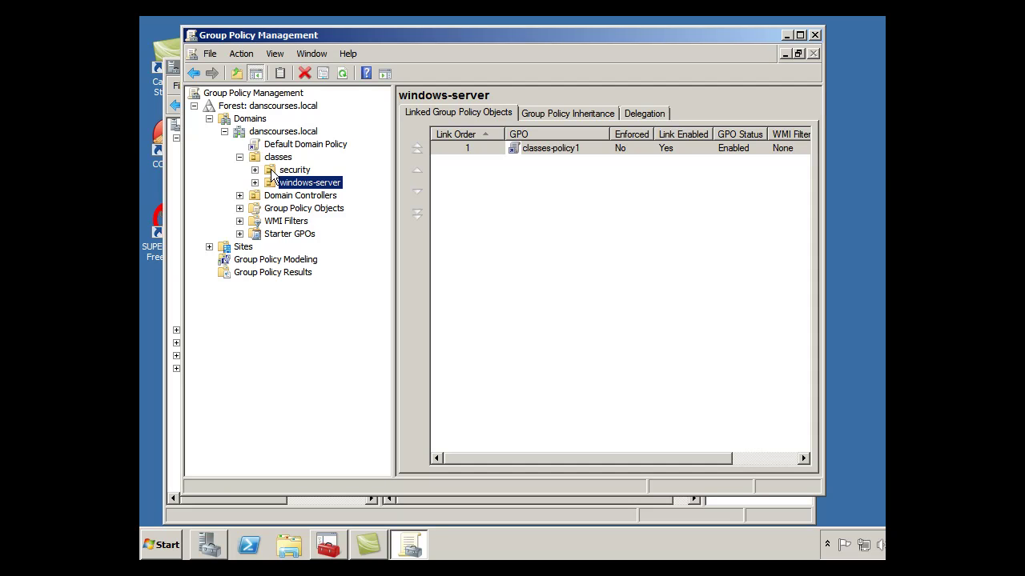
pyautogui.click(282, 171)
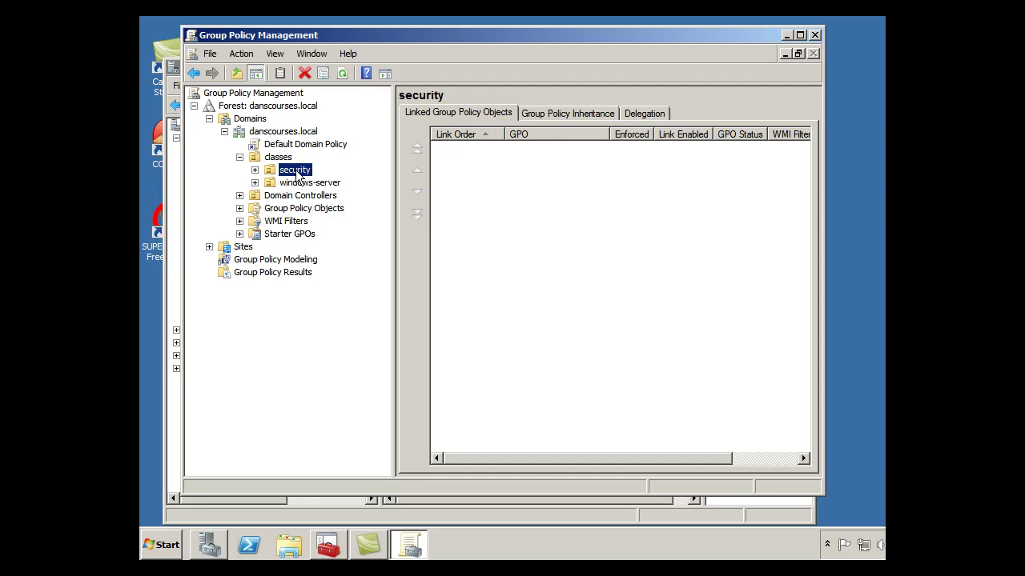
pyautogui.rightClick(274, 175)
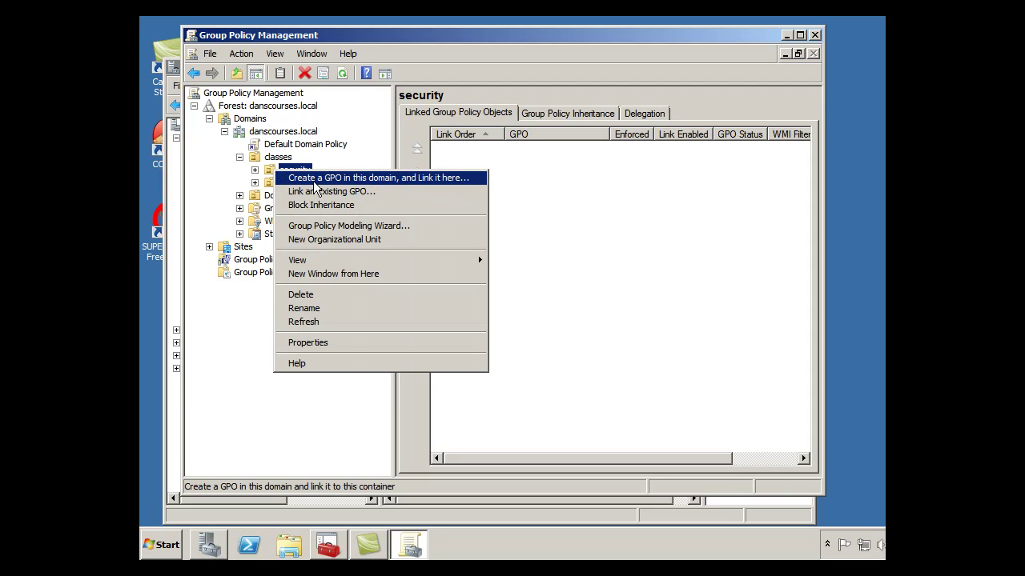
pyautogui.click(376, 179)
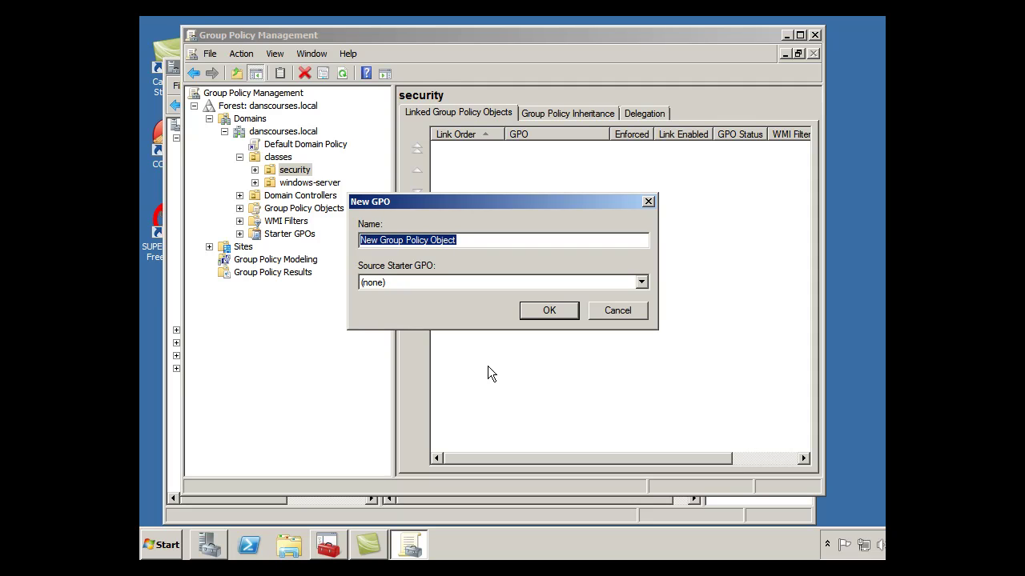
pyautogui.write('security')
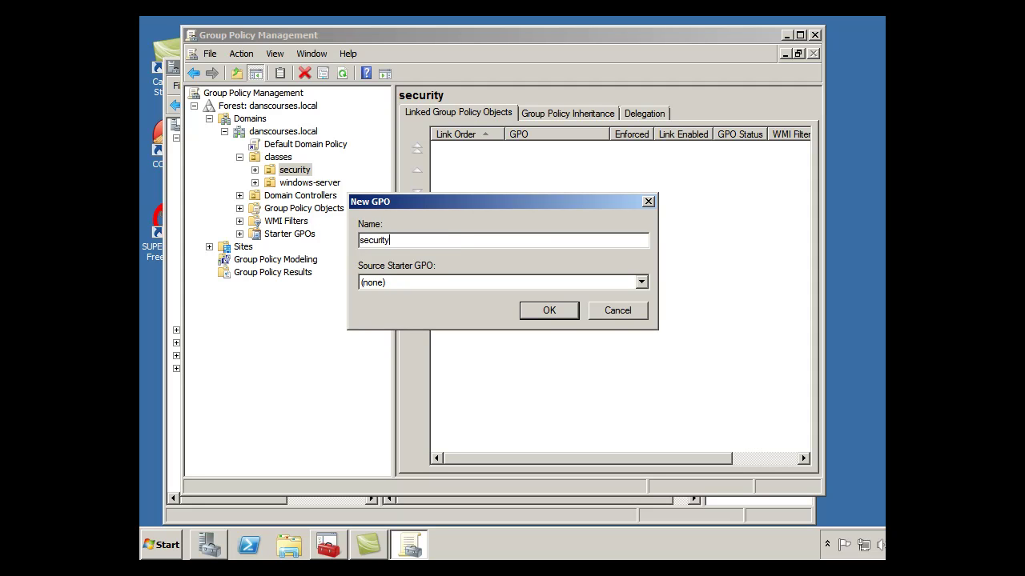
pyautogui.write('-policy1')
pyautogui.click(549, 311)
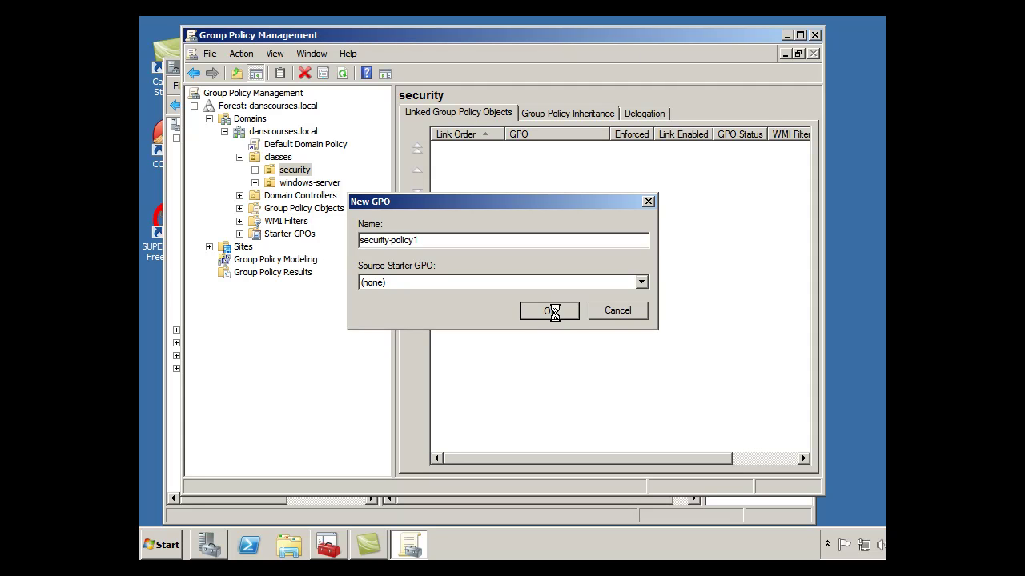
# Open the security-policy1 GPO under the security organizational unit for editing and reposition the editor window
pyautogui.click(255, 170)
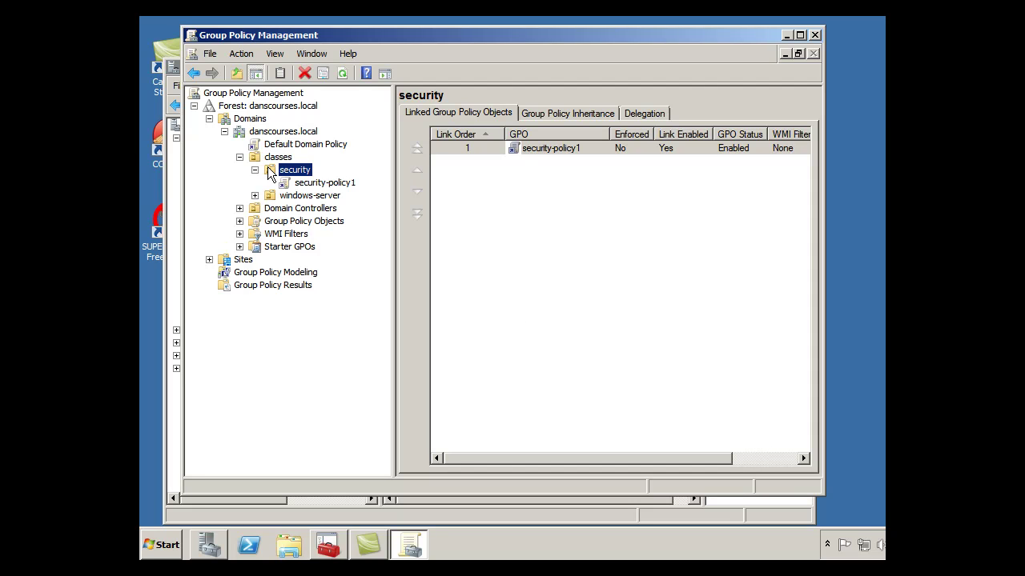
pyautogui.click(337, 185)
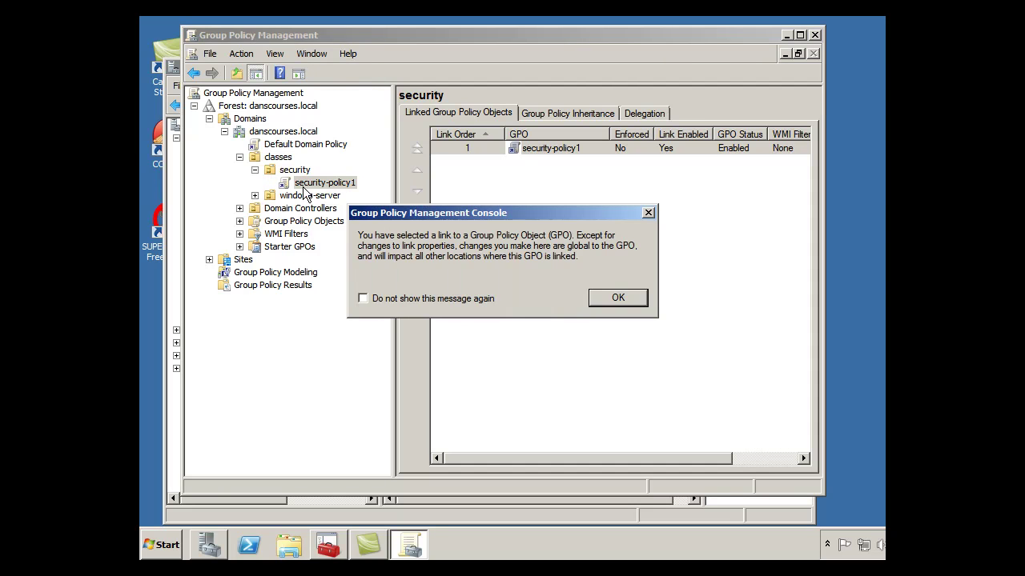
pyautogui.click(610, 296)
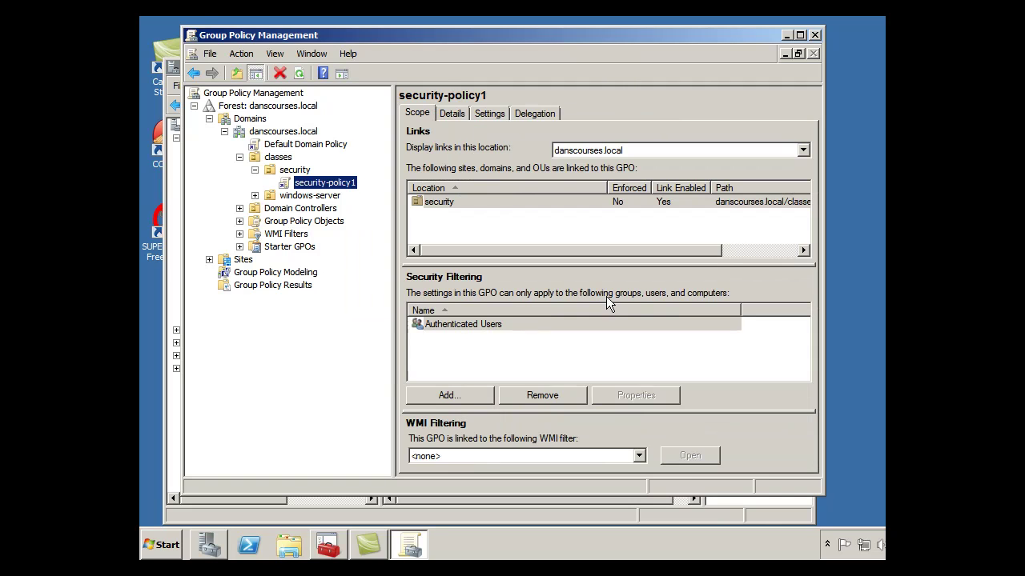
pyautogui.rightClick(290, 186)
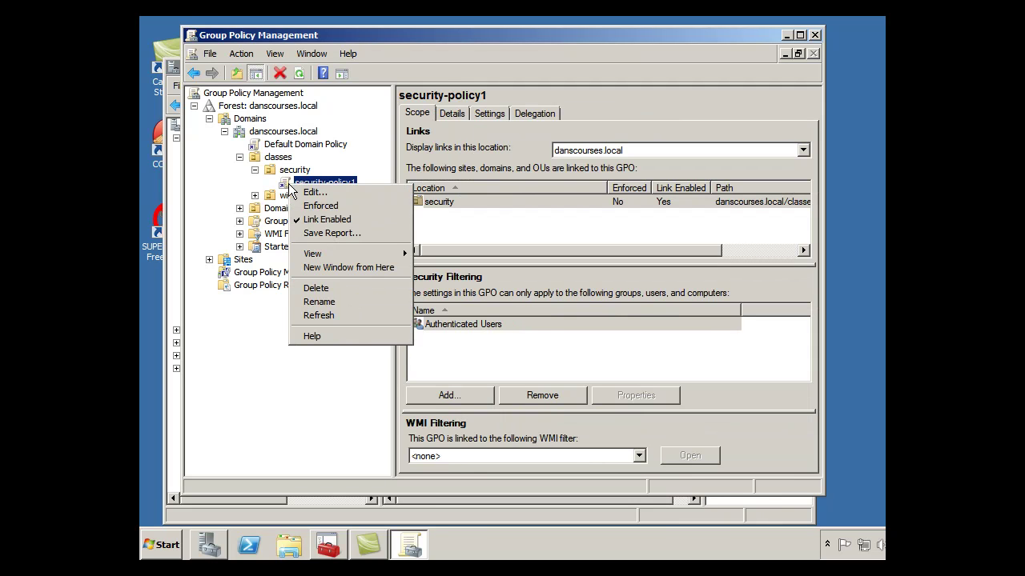
pyautogui.click(320, 198)
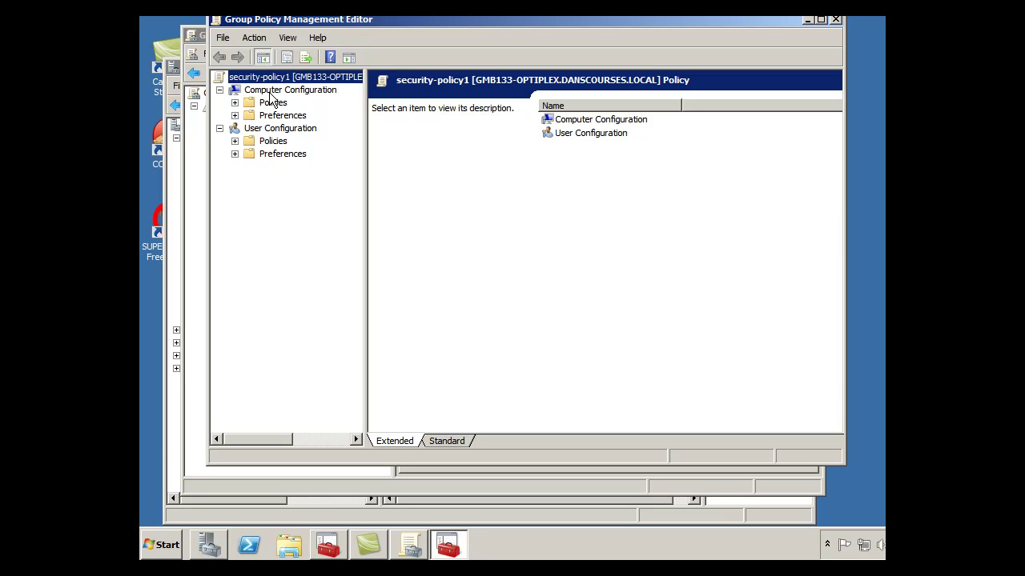
pyautogui.moveTo(295, 21); pyautogui.dragTo(319, 44)
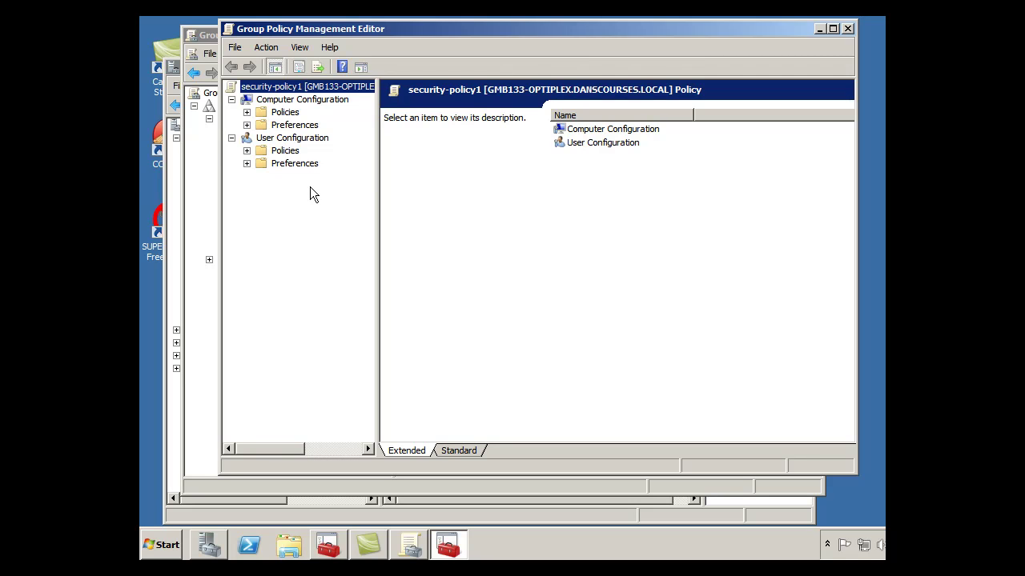
# Expand the User Configuration policies down to Administrative Templates, checking what Software Settings and Windows Settings contain on the way
pyautogui.click(246, 152)
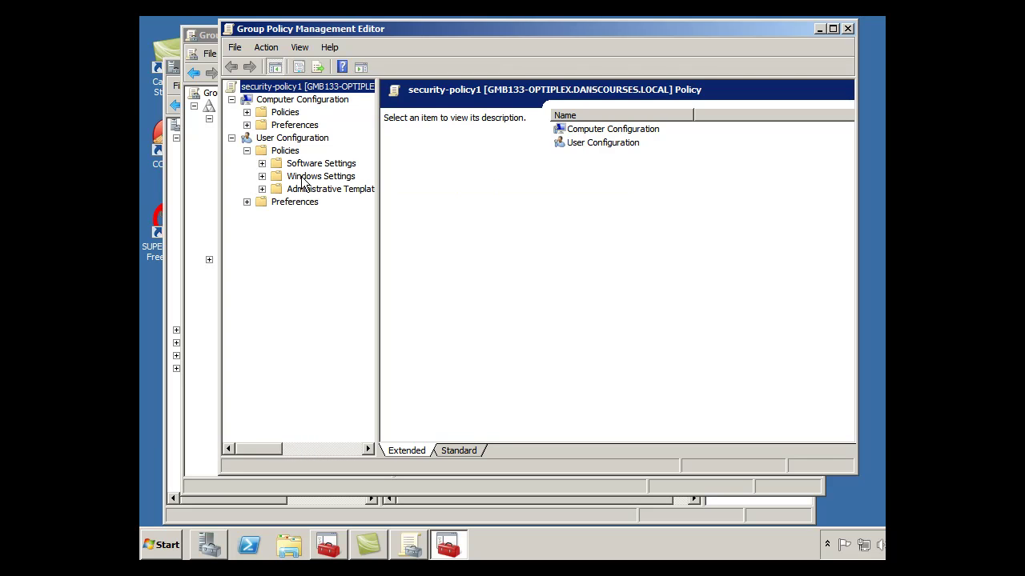
pyautogui.click(262, 164)
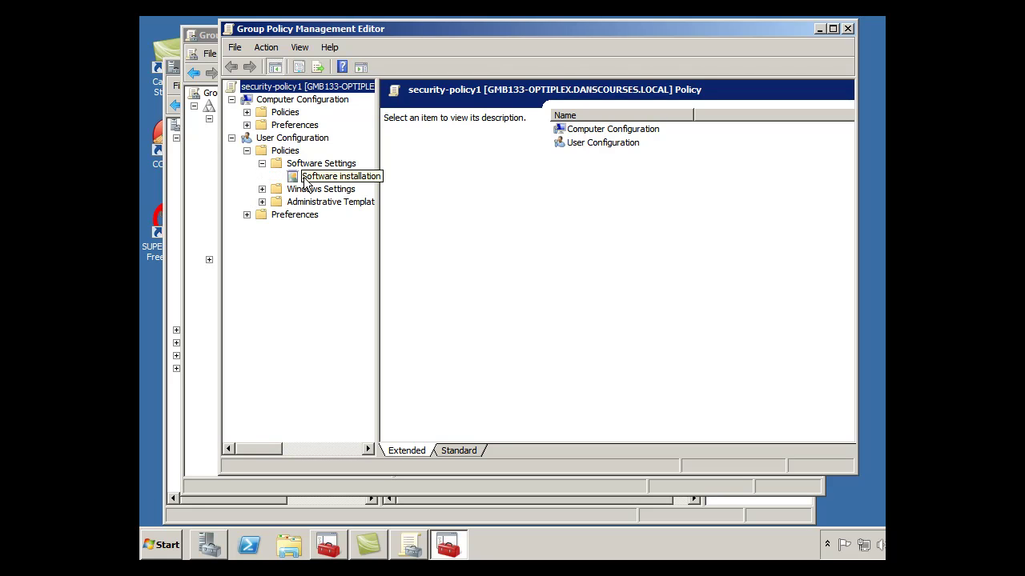
pyautogui.click(262, 163)
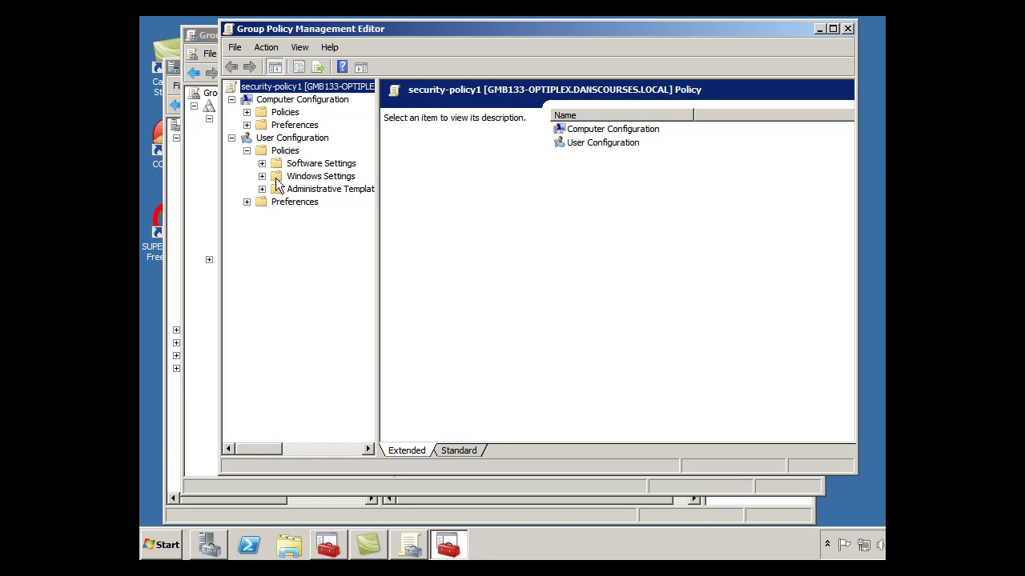
pyautogui.click(265, 177)
pyautogui.click(262, 176)
pyautogui.click(262, 190)
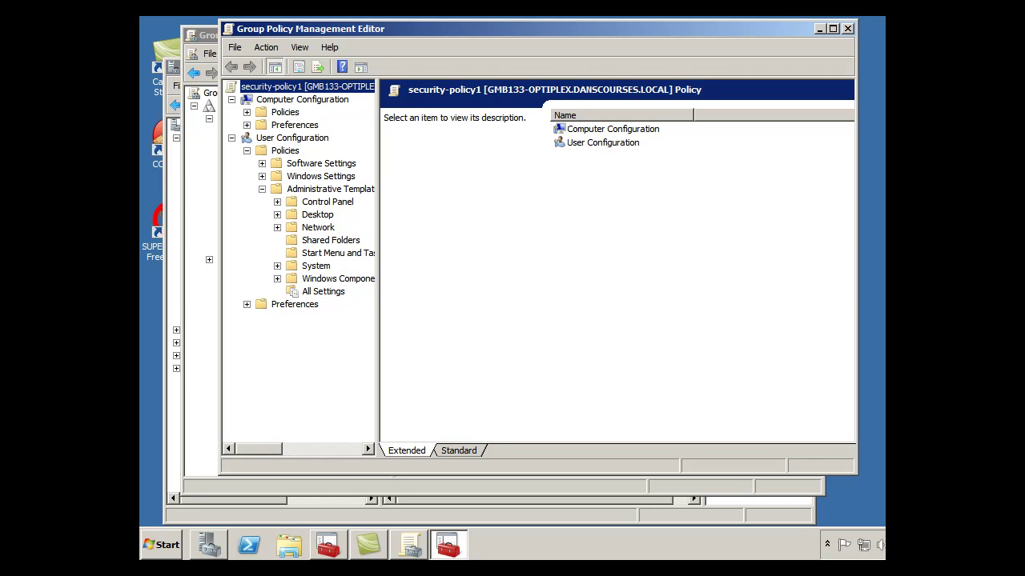
# Widen the policy tree and show the Removable Storage Access settings in the System folder of the user Administrative Templates
pyautogui.moveTo(457, 29); pyautogui.dragTo(480, 28)
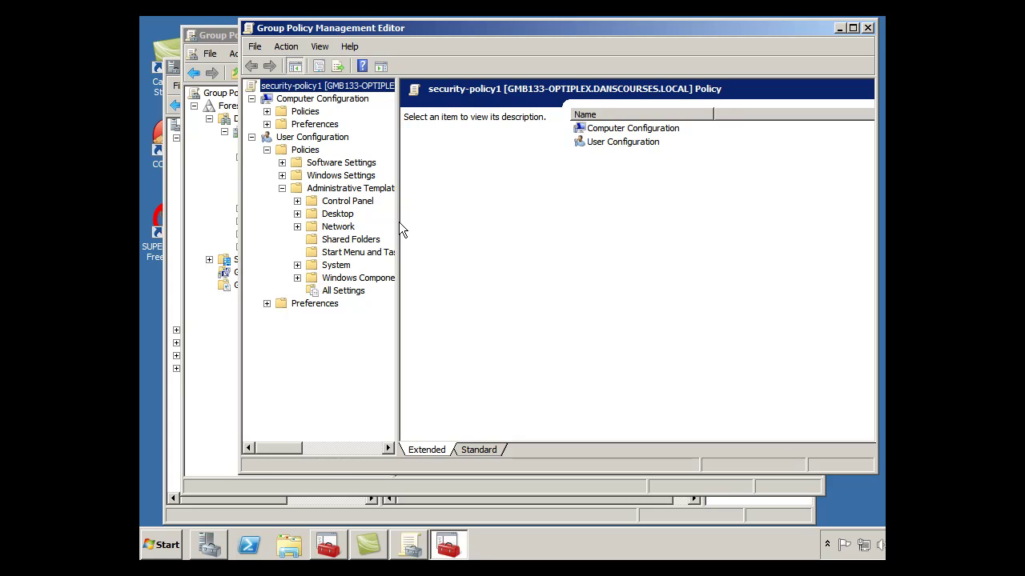
pyautogui.moveTo(398, 221); pyautogui.dragTo(411, 224)
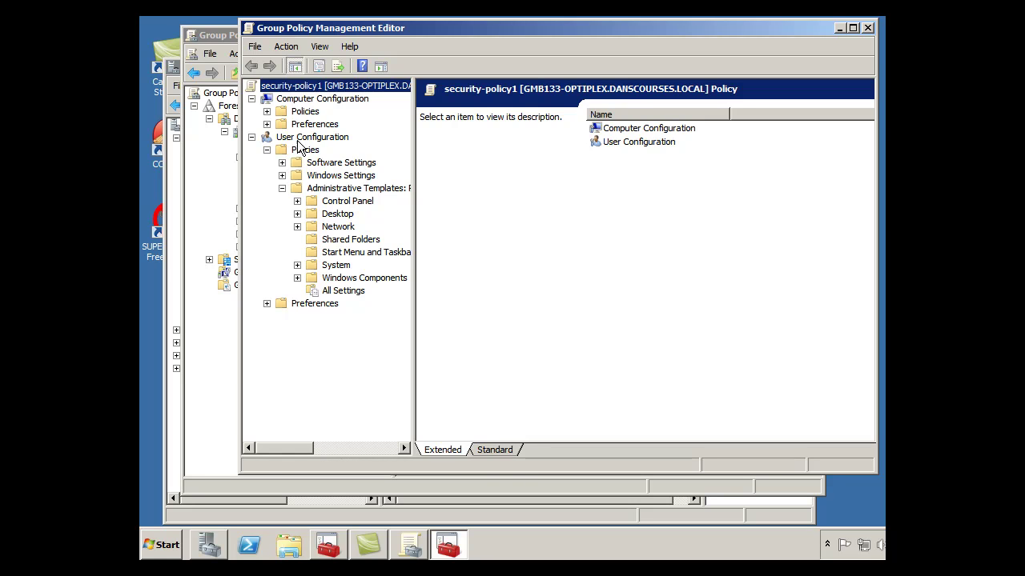
pyautogui.click(282, 189)
pyautogui.click(281, 189)
pyautogui.click(297, 265)
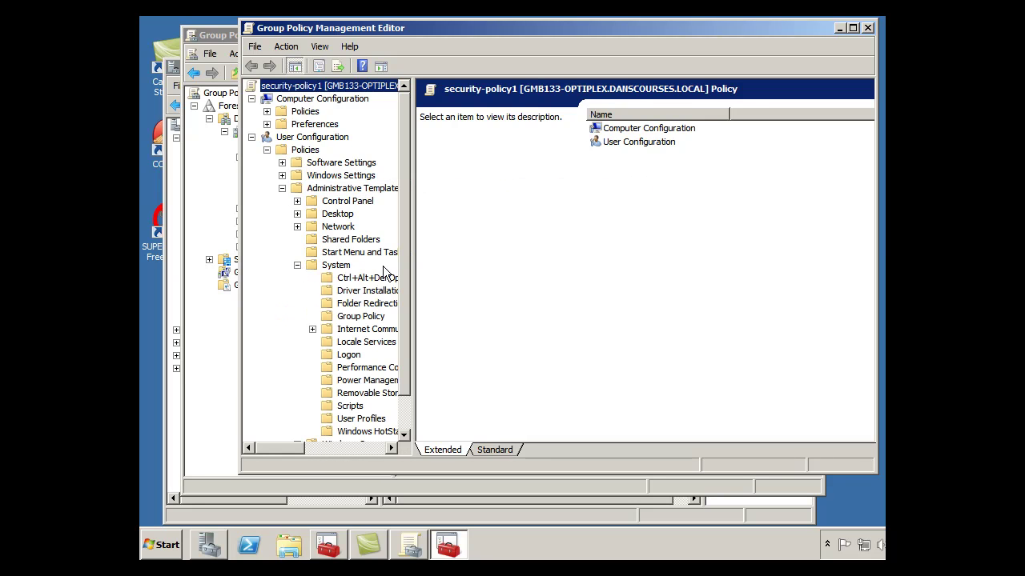
pyautogui.moveTo(413, 257); pyautogui.dragTo(477, 265)
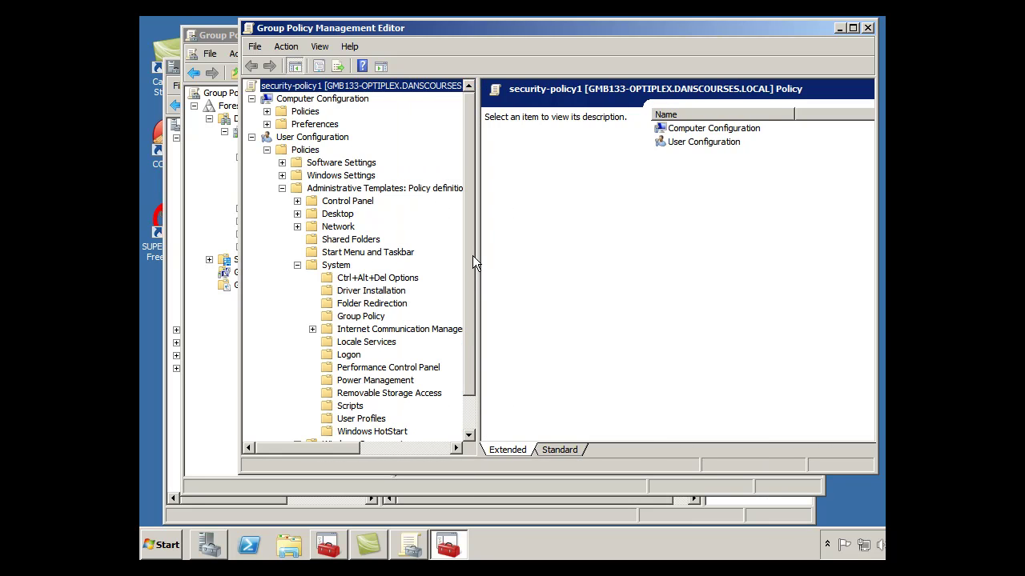
pyautogui.scroll(-1, 473, 256)
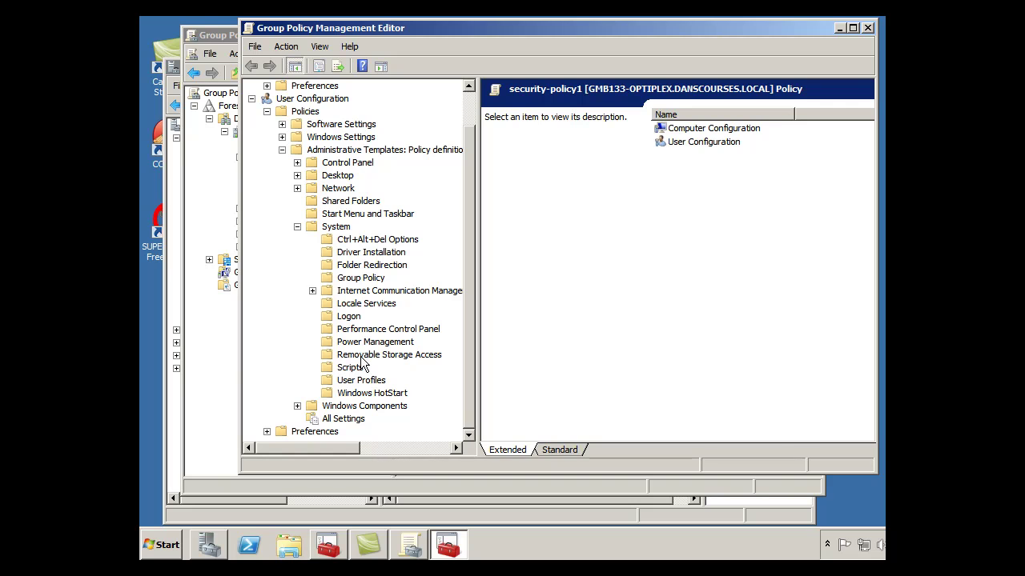
pyautogui.click(327, 357)
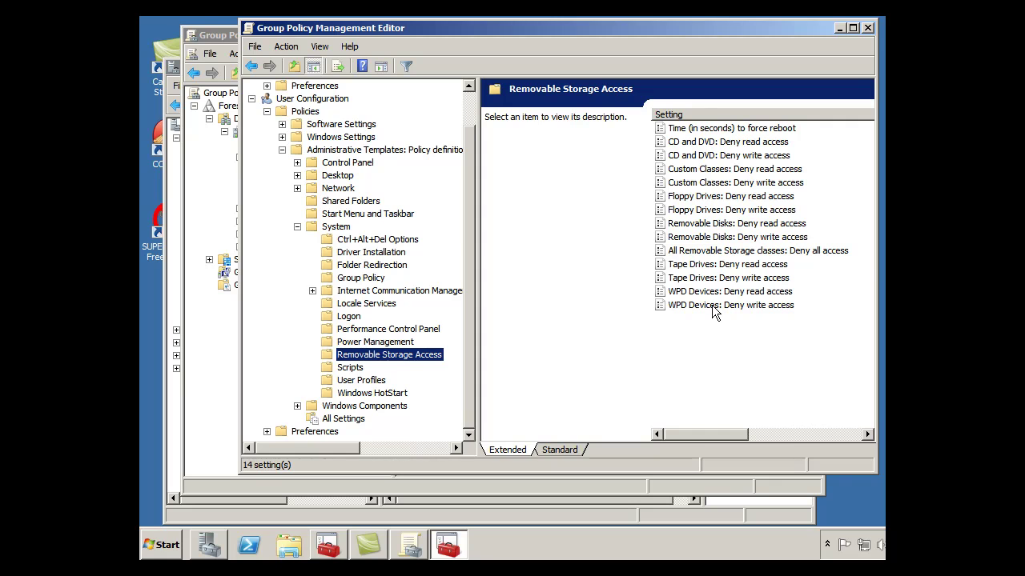
# Read the descriptions of the tape drive deny-read setting and the floppy drive deny-read and deny-write settings
pyautogui.click(708, 269)
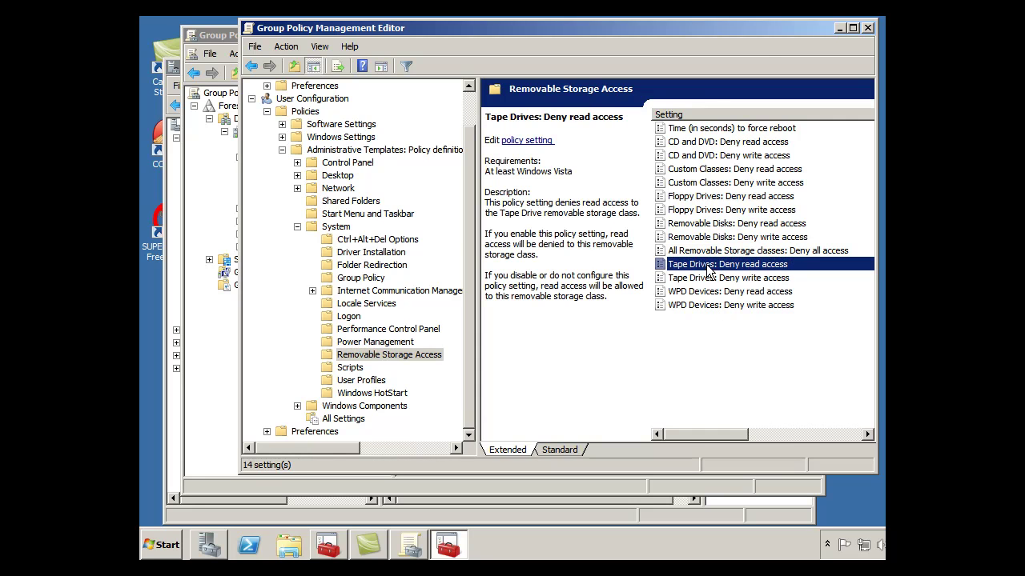
pyautogui.click(757, 195)
pyautogui.click(756, 210)
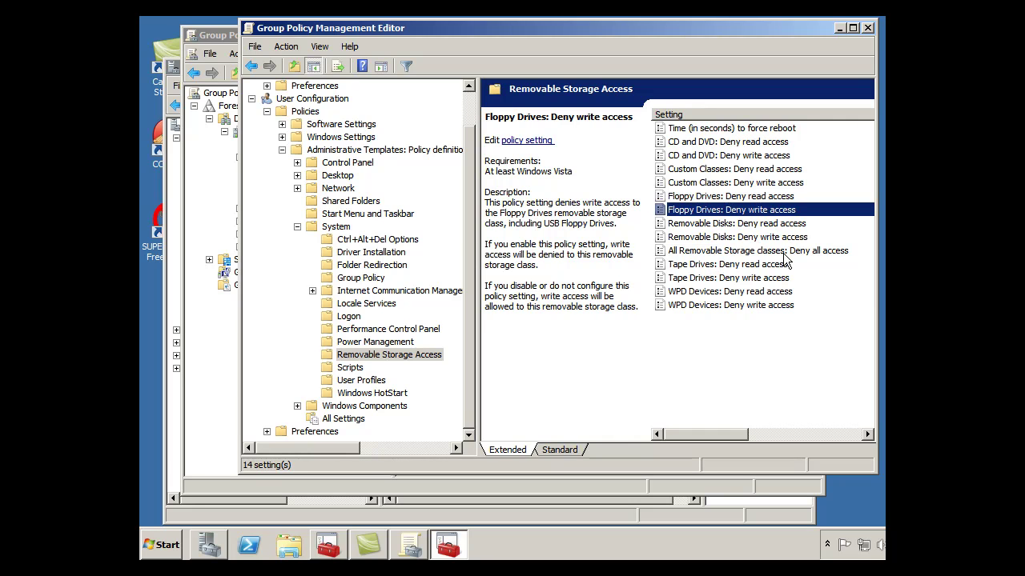
# Set the All Removable Storage classes: Deny all access policy to Enabled, and close the setting and the policy editor
pyautogui.click(711, 252)
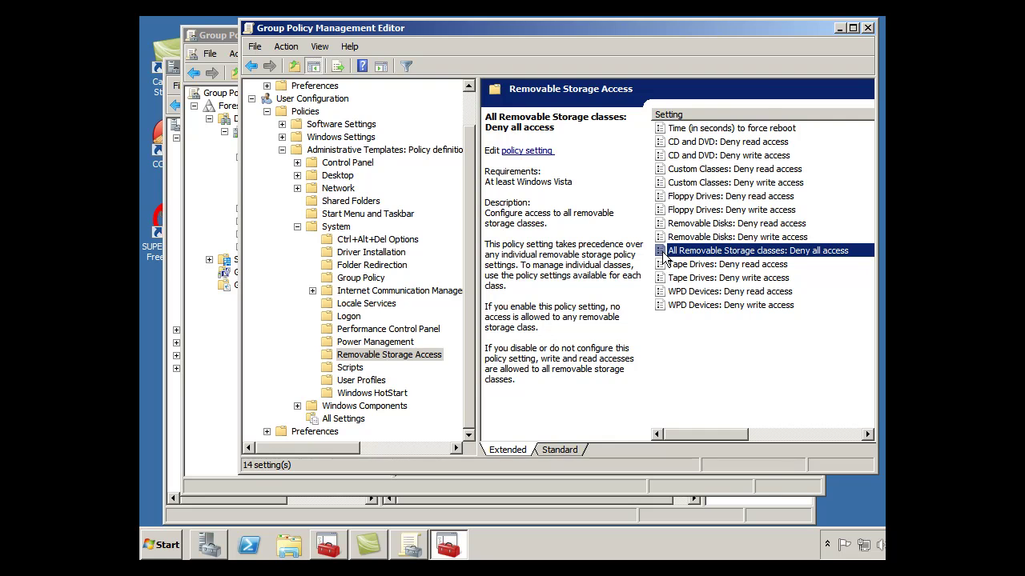
pyautogui.doubleClick(663, 254)
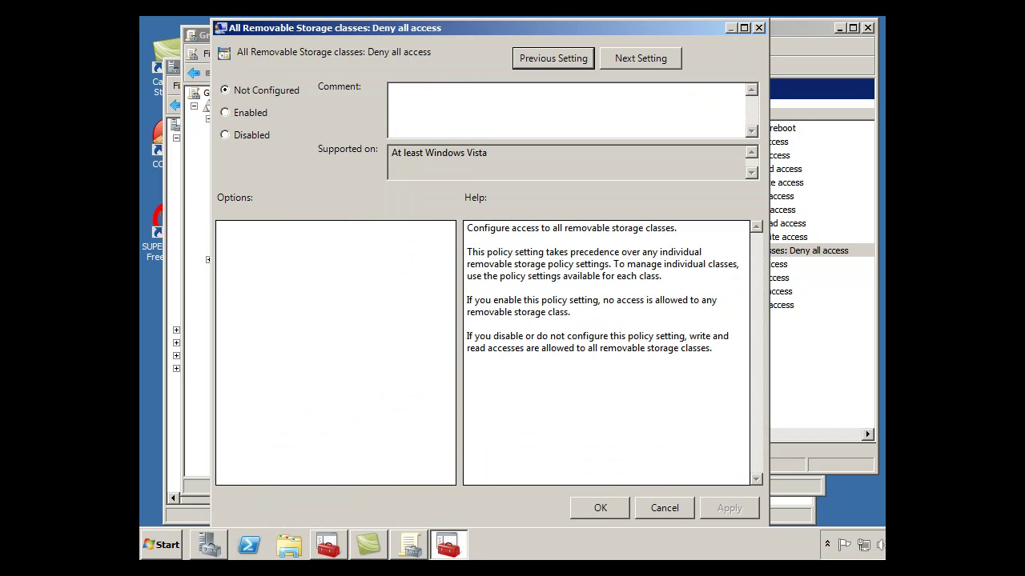
pyautogui.moveTo(446, 26); pyautogui.dragTo(503, 50)
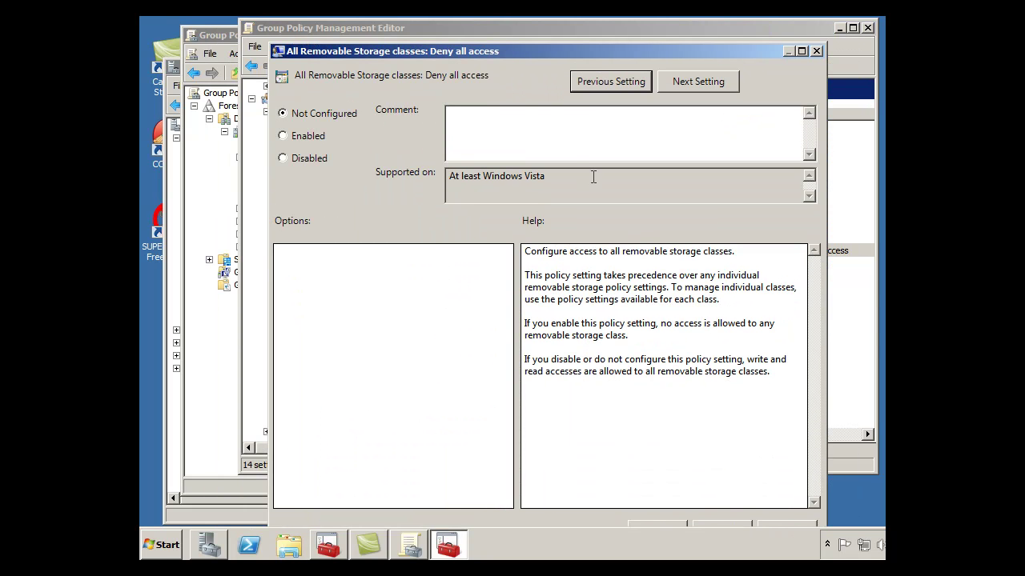
pyautogui.click(282, 136)
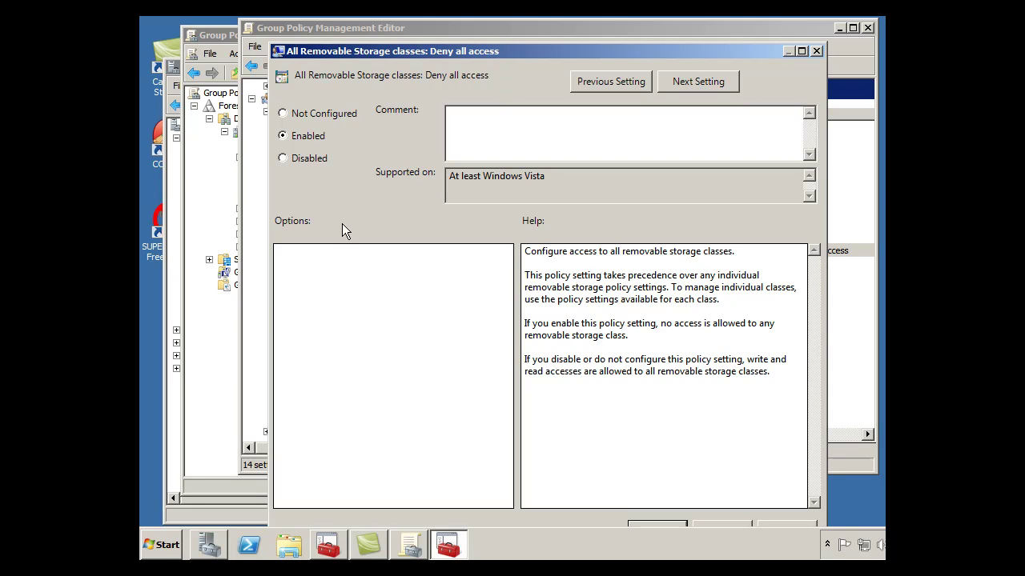
pyautogui.click(817, 51)
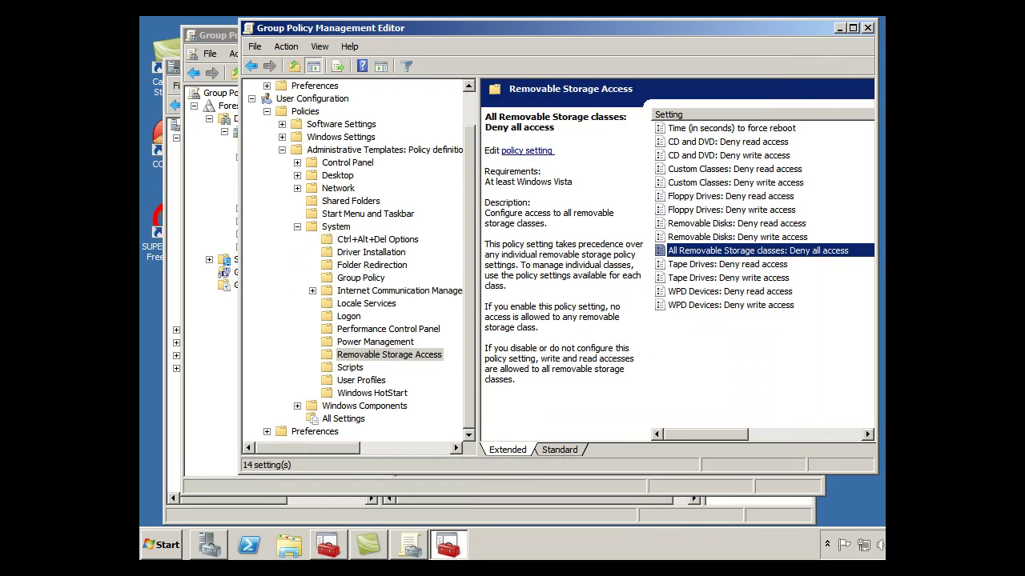
pyautogui.click(868, 28)
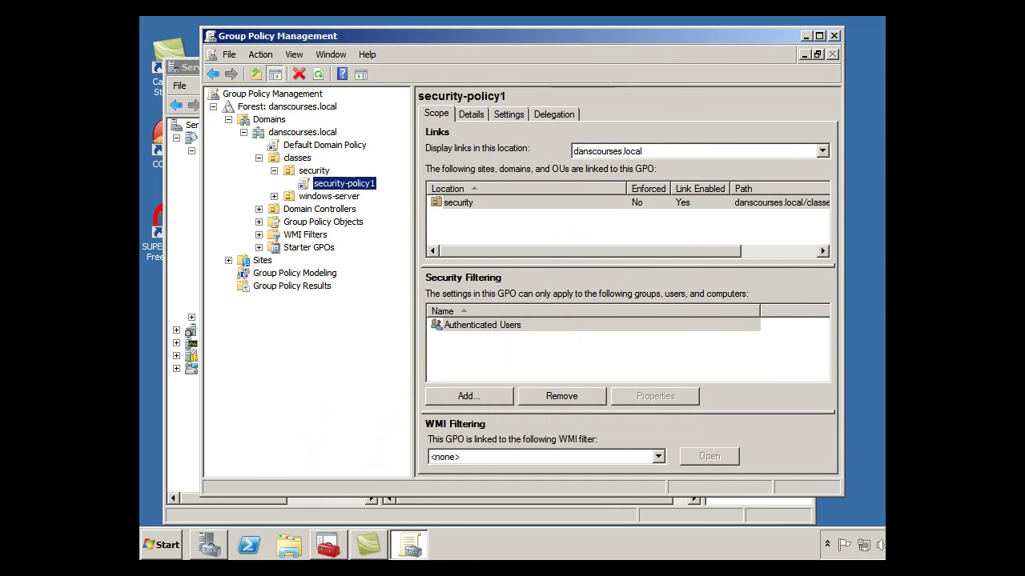
# Force a group policy refresh by running gpupdate /force and reposition its console window
pyautogui.click(164, 547)
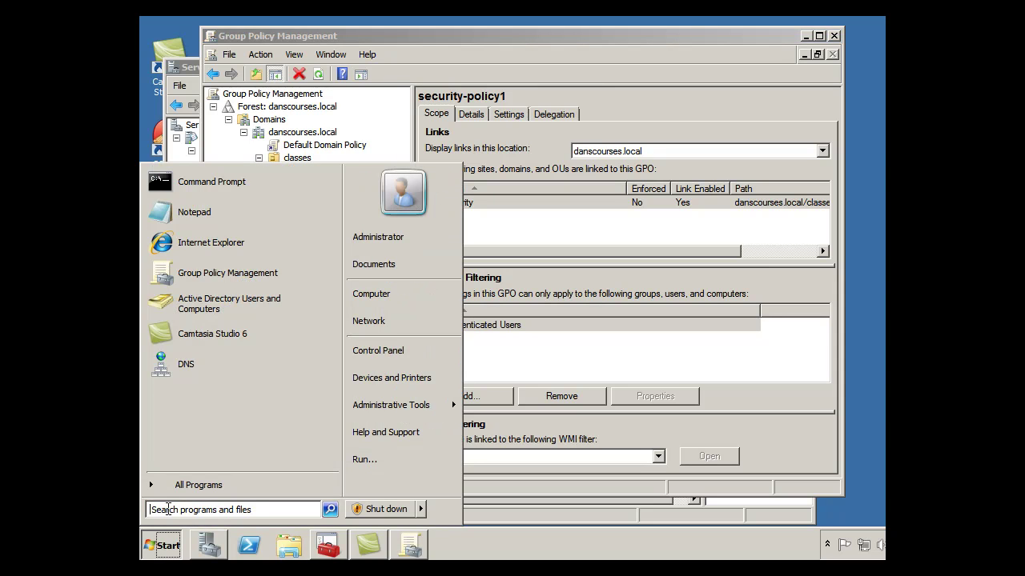
pyautogui.click(168, 509)
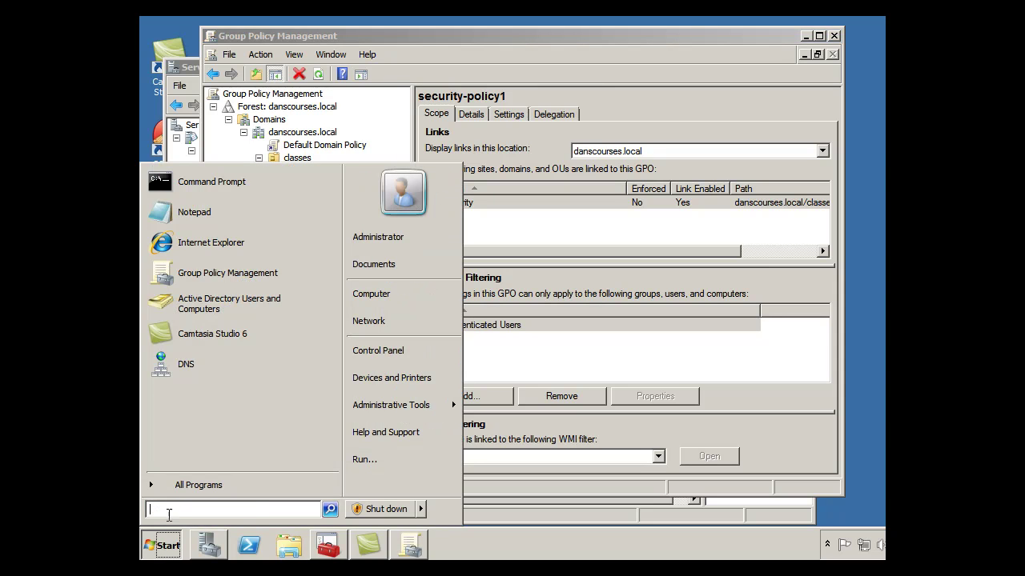
pyautogui.write('gpu')
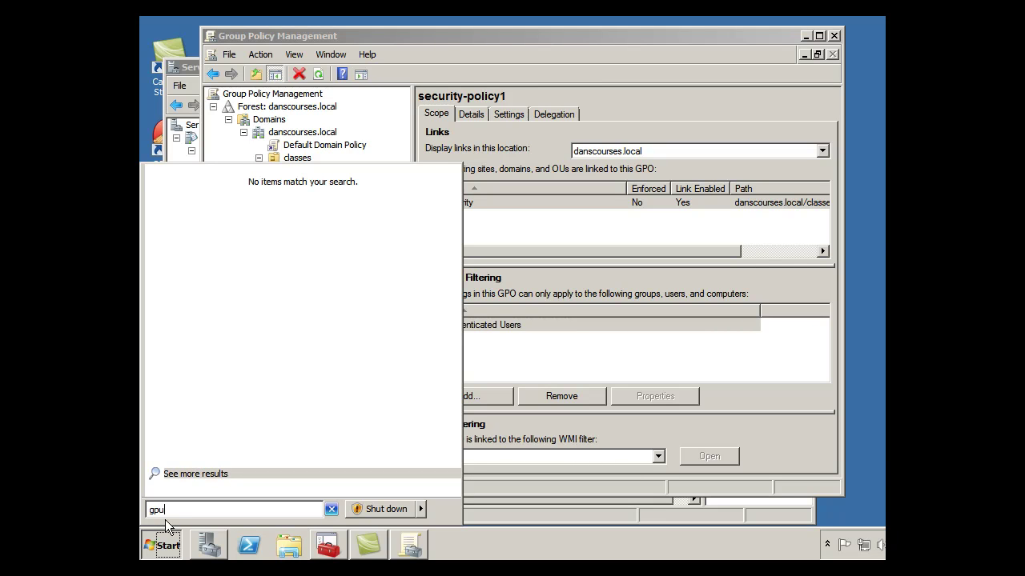
pyautogui.write('pdate')
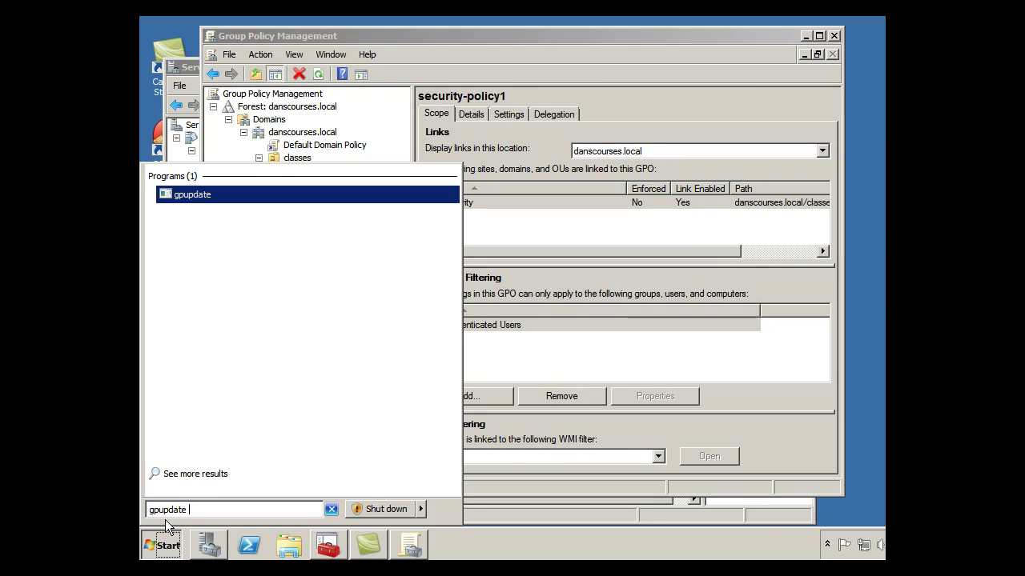
pyautogui.write(' /force')
pyautogui.press('Return')
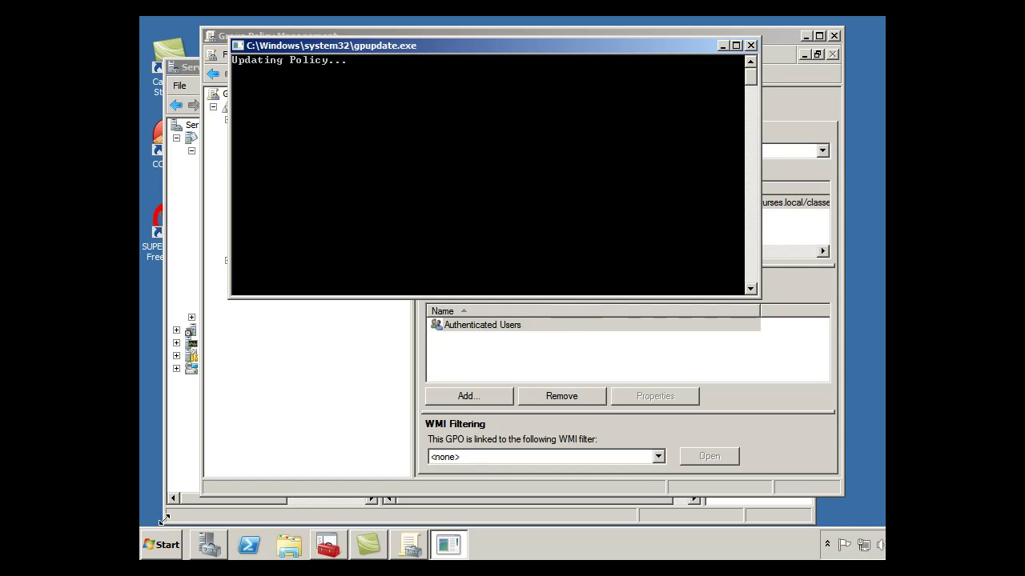
pyautogui.moveTo(424, 46); pyautogui.dragTo(447, 147)
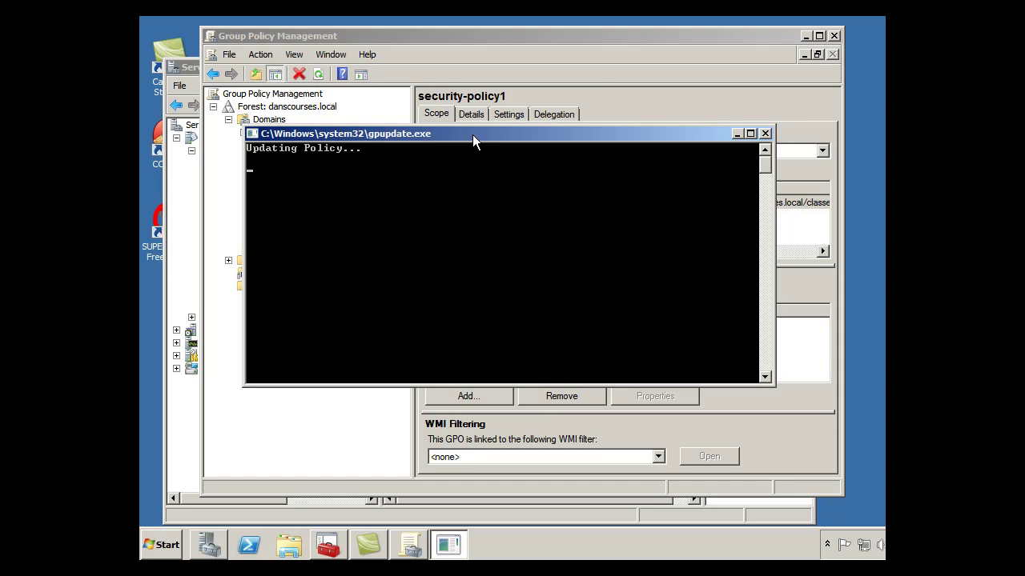
pyautogui.moveTo(473, 134); pyautogui.dragTo(484, 116)
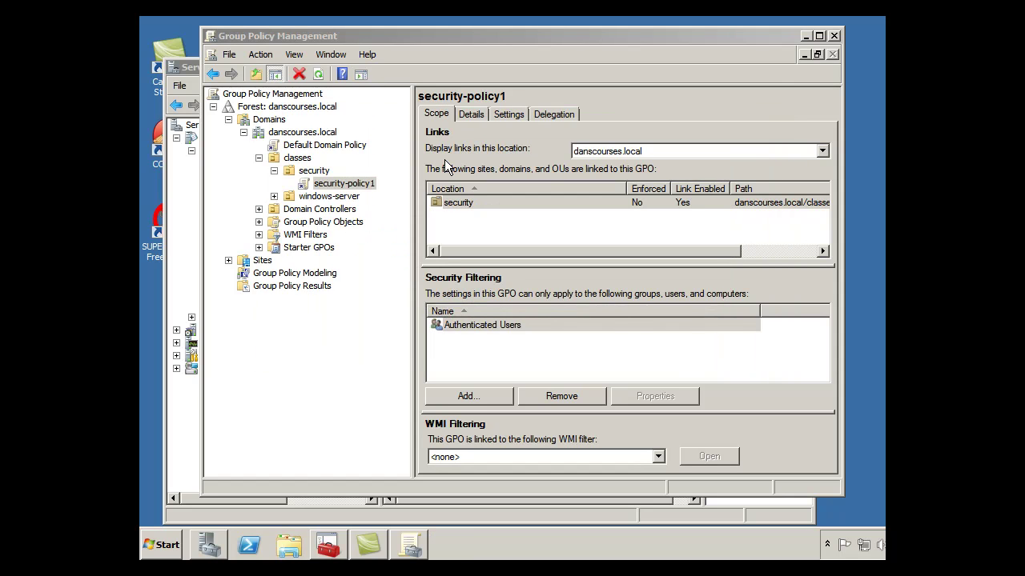
# Expand the windows-server organizational unit and review the GPOs linked to windows-server, classes and security
pyautogui.click(184, 414)
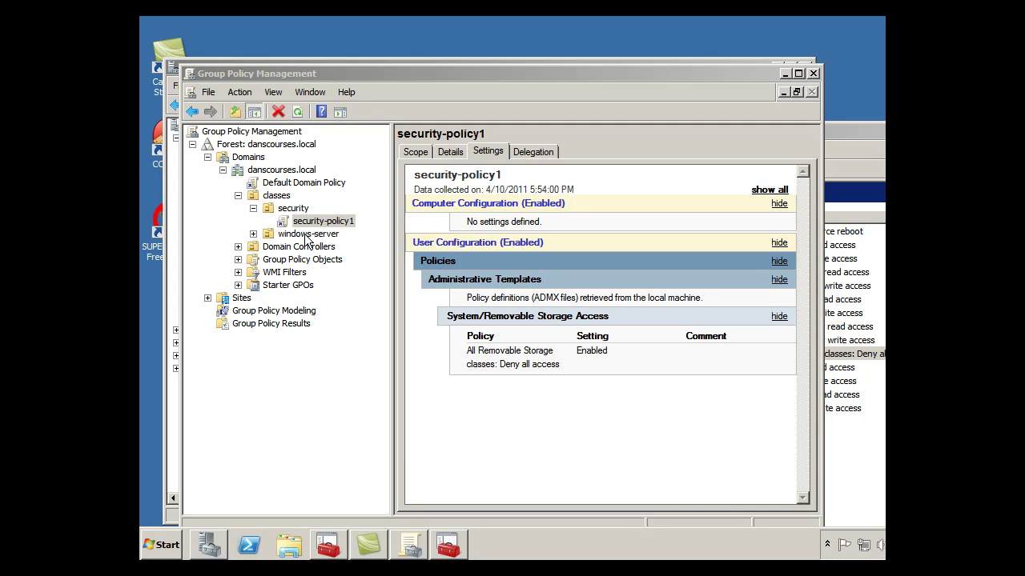
pyautogui.click(308, 237)
pyautogui.click(253, 234)
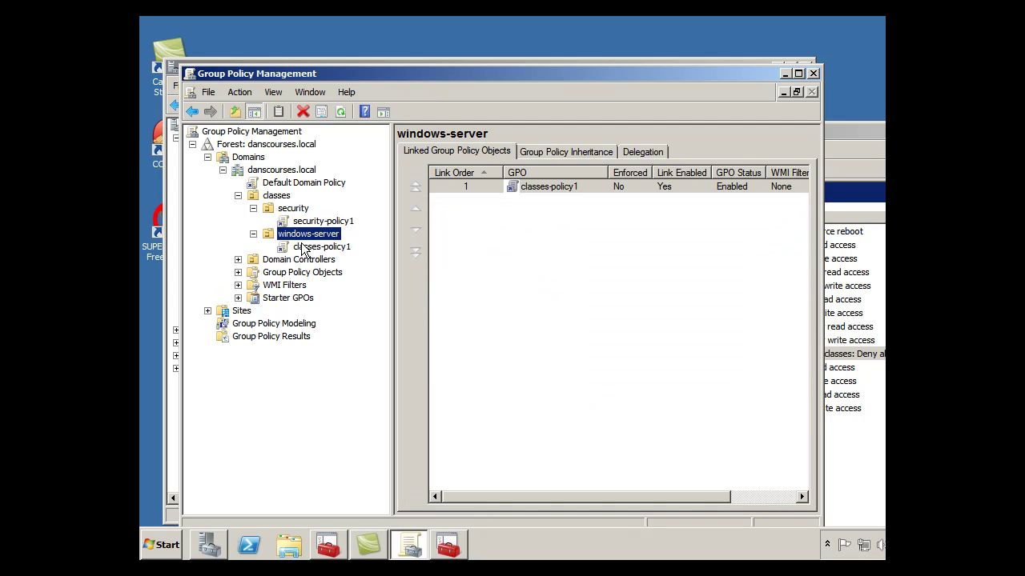
pyautogui.click(253, 198)
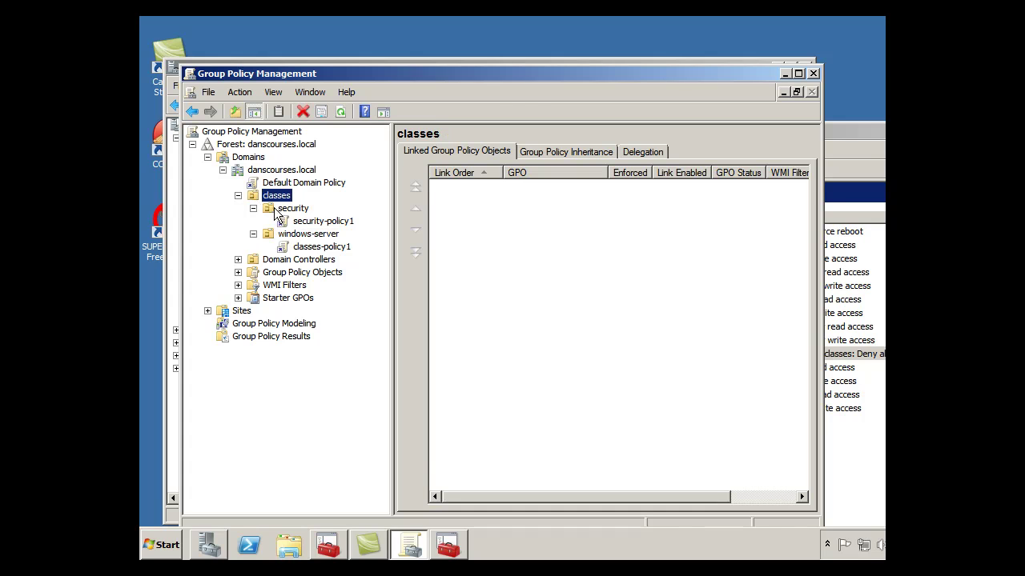
pyautogui.click(272, 210)
pyautogui.click(272, 237)
pyautogui.hotkey('alt', 'Left')
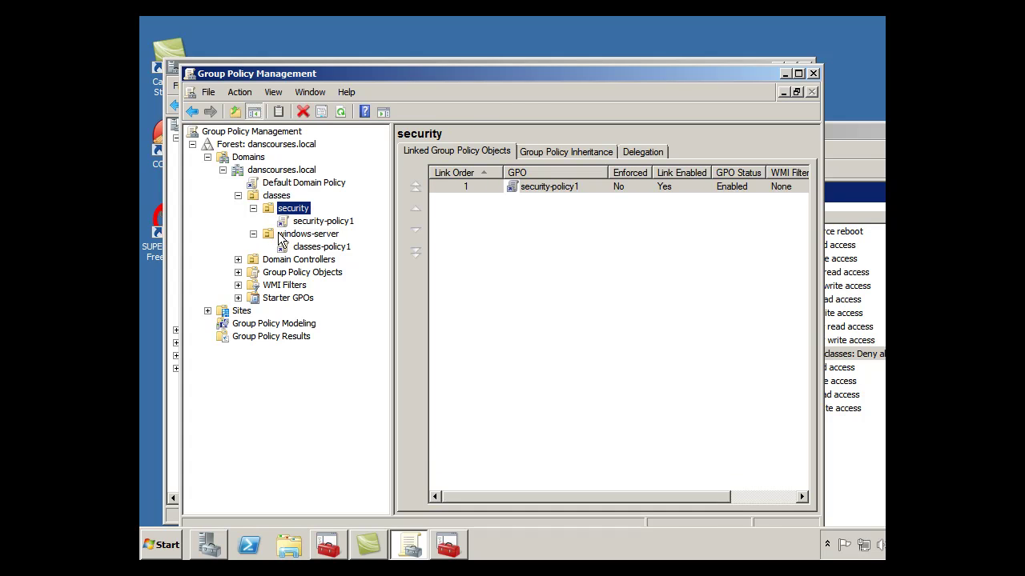
# Examine the settings report of classes-policy1, expanding its user Administrative Templates down to System/Removable Storage Access
pyautogui.click(306, 248)
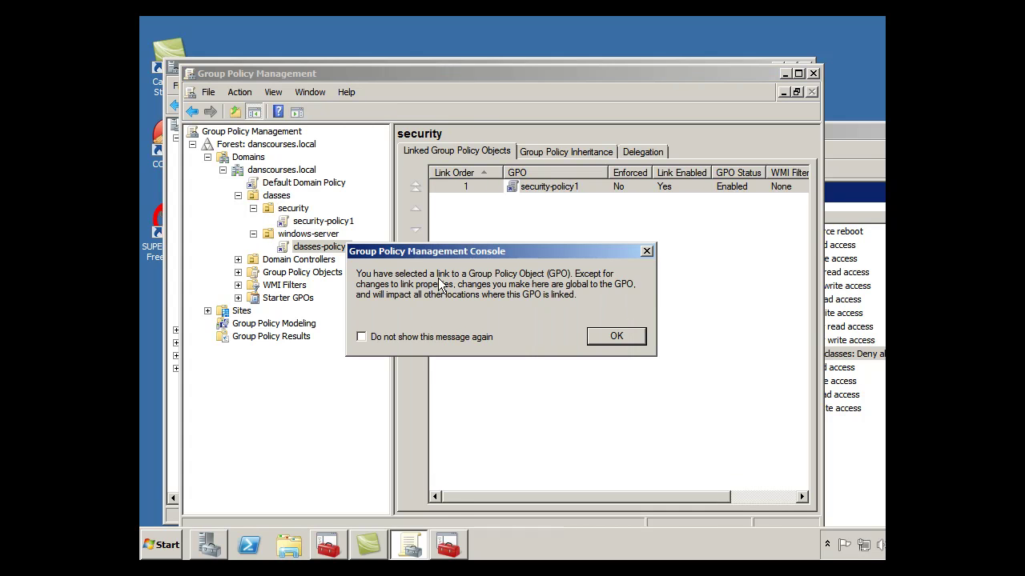
pyautogui.click(617, 335)
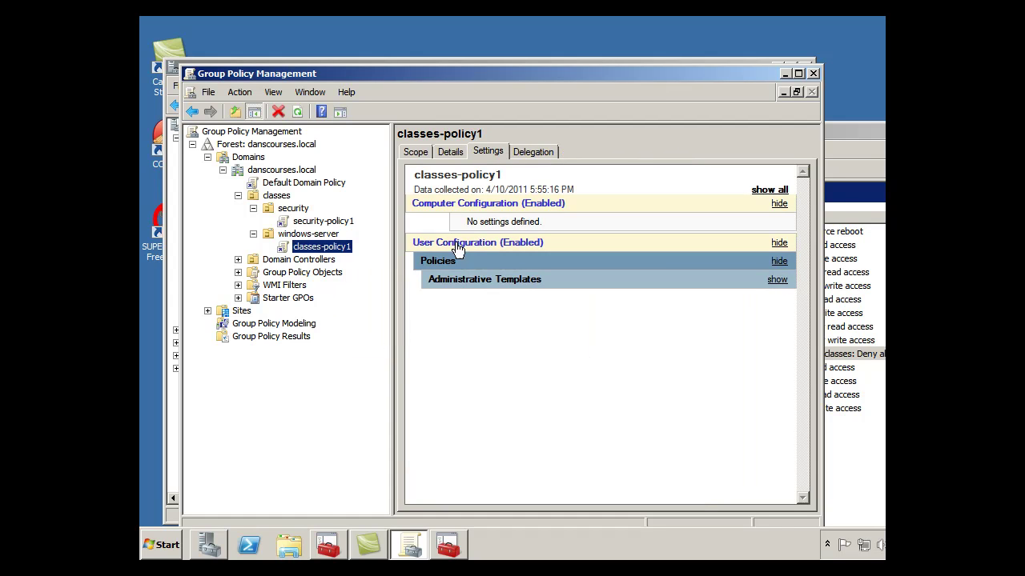
pyautogui.click(515, 293)
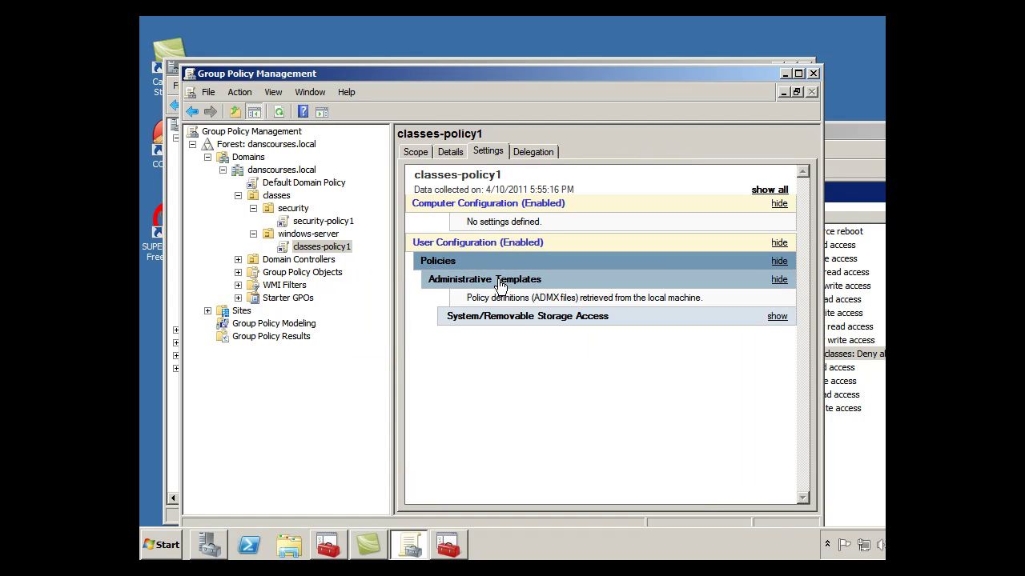
pyautogui.click(521, 318)
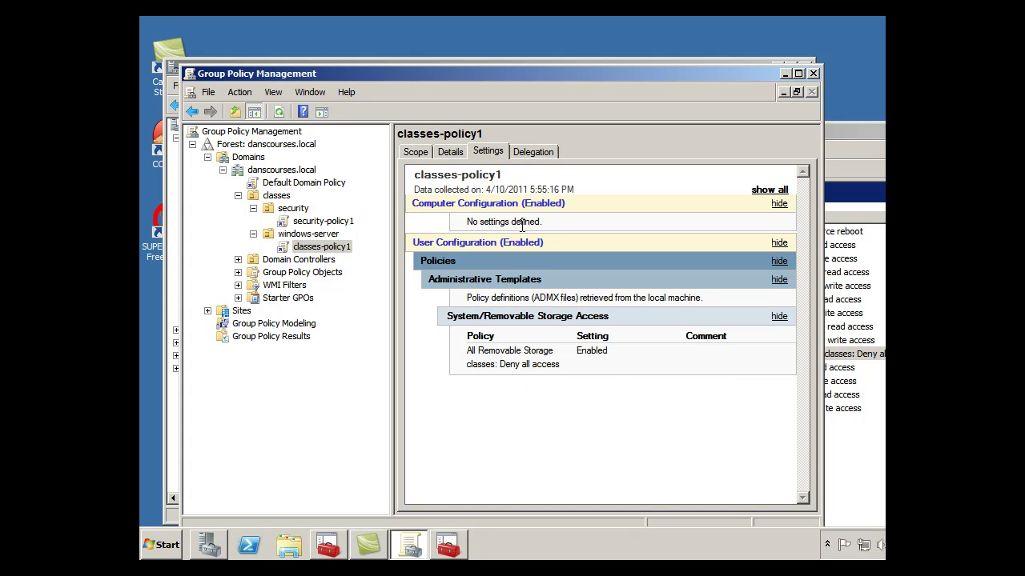
pyautogui.moveTo(545, 221); pyautogui.dragTo(464, 222)
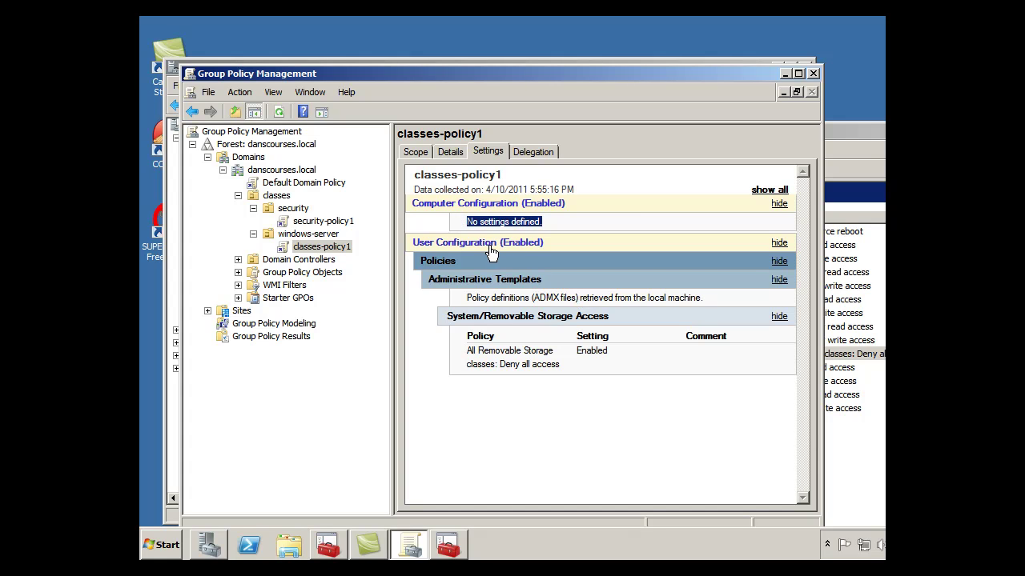
# Select the security-policy1 link under the security organizational unit, open the GPO for editing and reposition the editor window
pyautogui.click(311, 220)
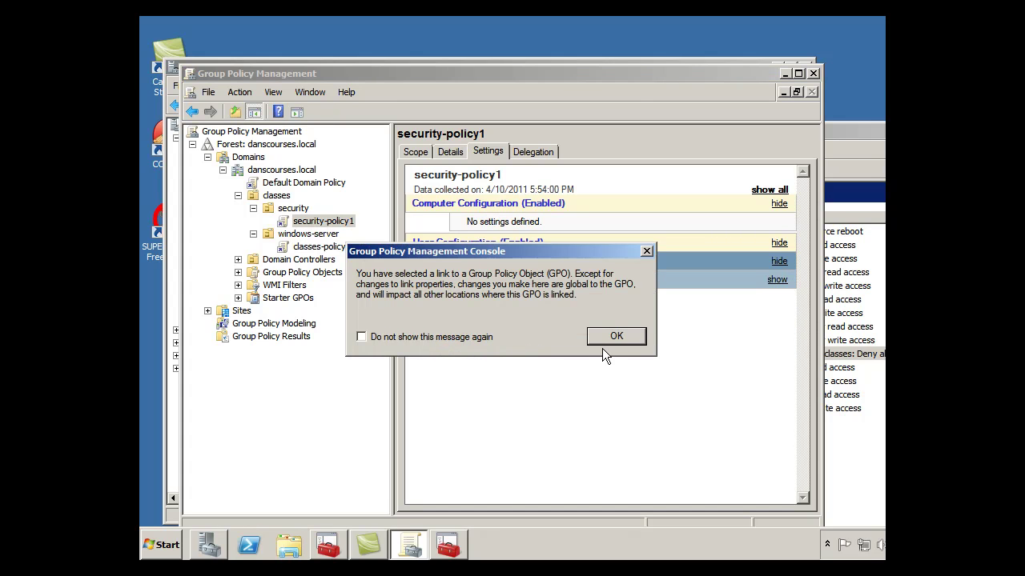
pyautogui.click(613, 339)
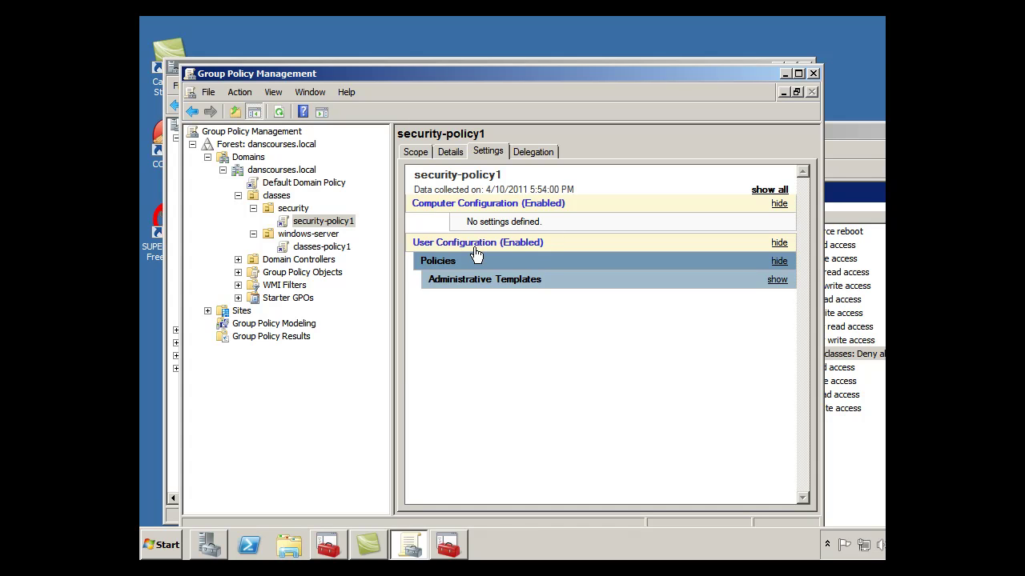
pyautogui.rightClick(281, 225)
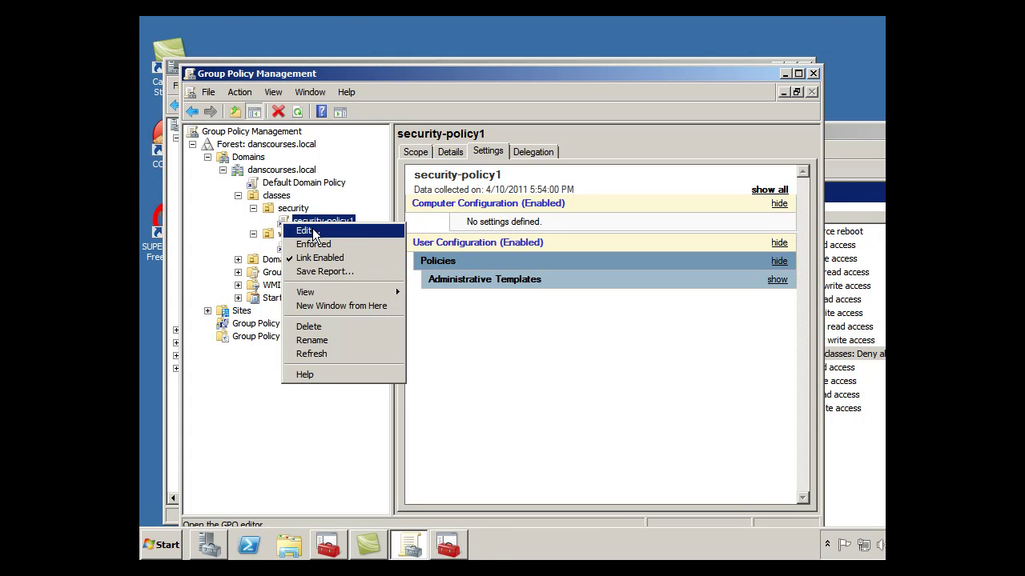
pyautogui.click(310, 230)
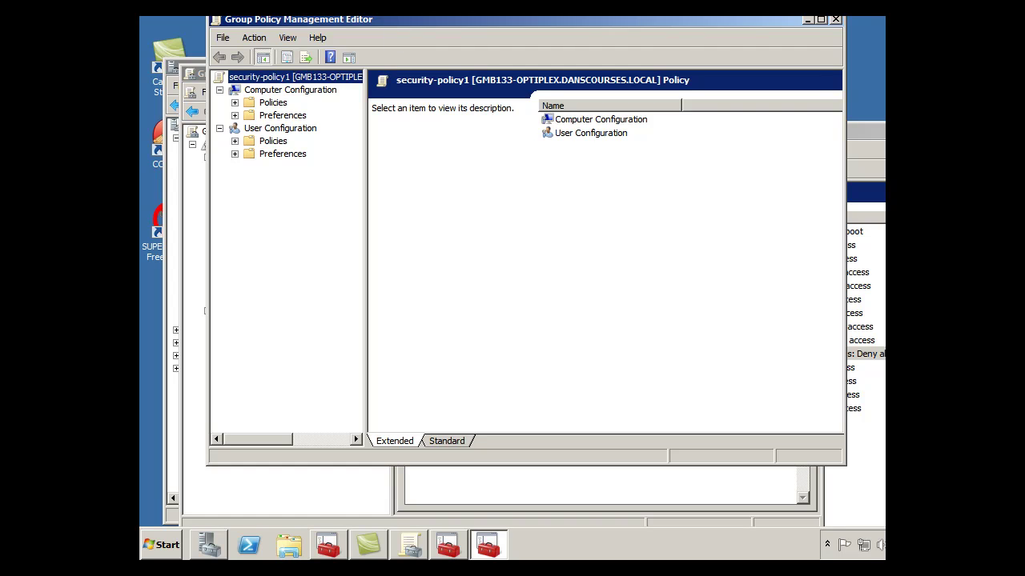
pyautogui.moveTo(392, 19); pyautogui.dragTo(387, 110)
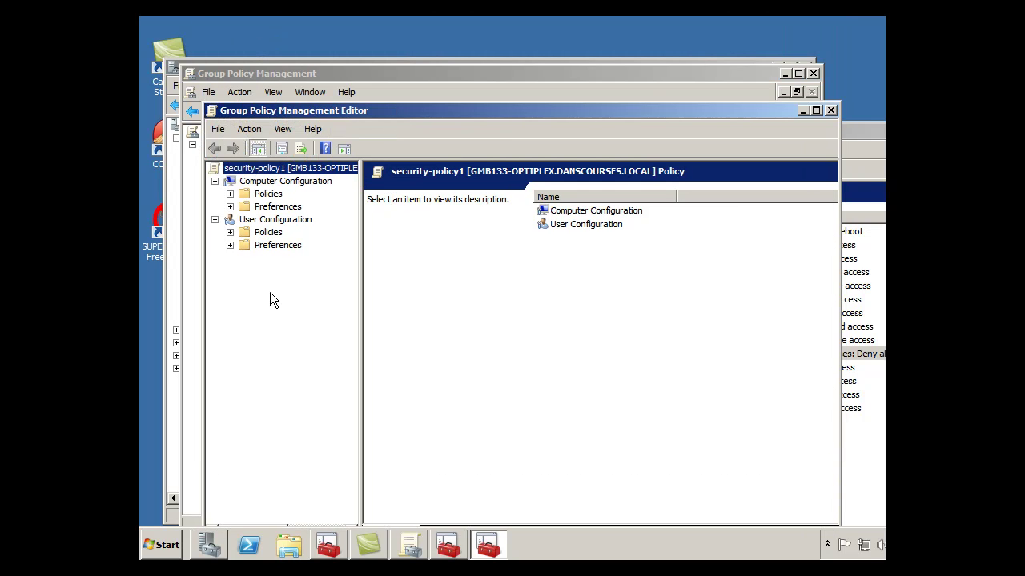
# Expand the User Configuration policies to the System folder of Administrative Templates, widen the tree and show the Removable Storage Access settings
pyautogui.click(230, 245)
pyautogui.click(229, 245)
pyautogui.click(229, 232)
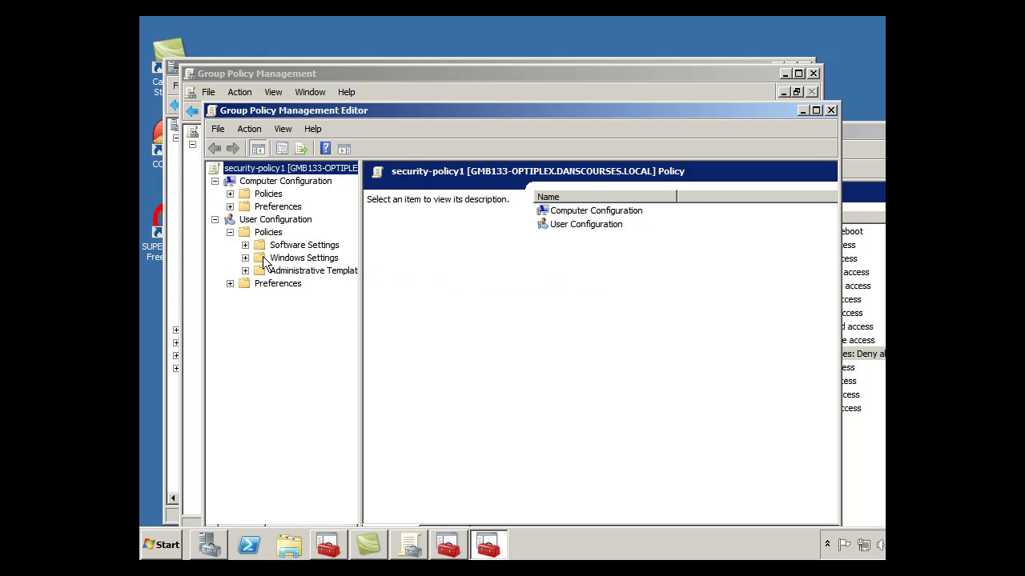
pyautogui.click(245, 258)
pyautogui.click(245, 257)
pyautogui.click(245, 271)
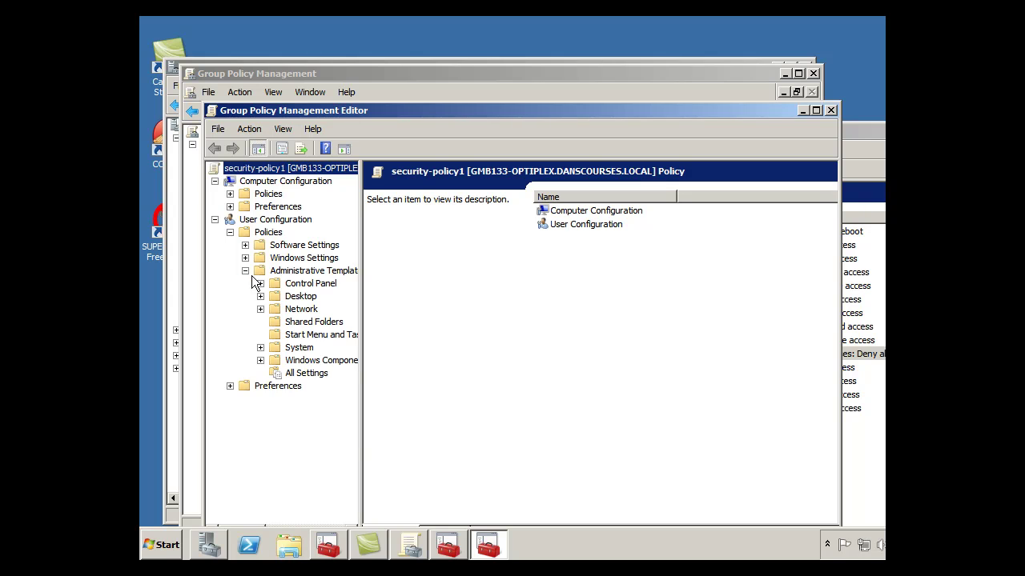
pyautogui.click(260, 348)
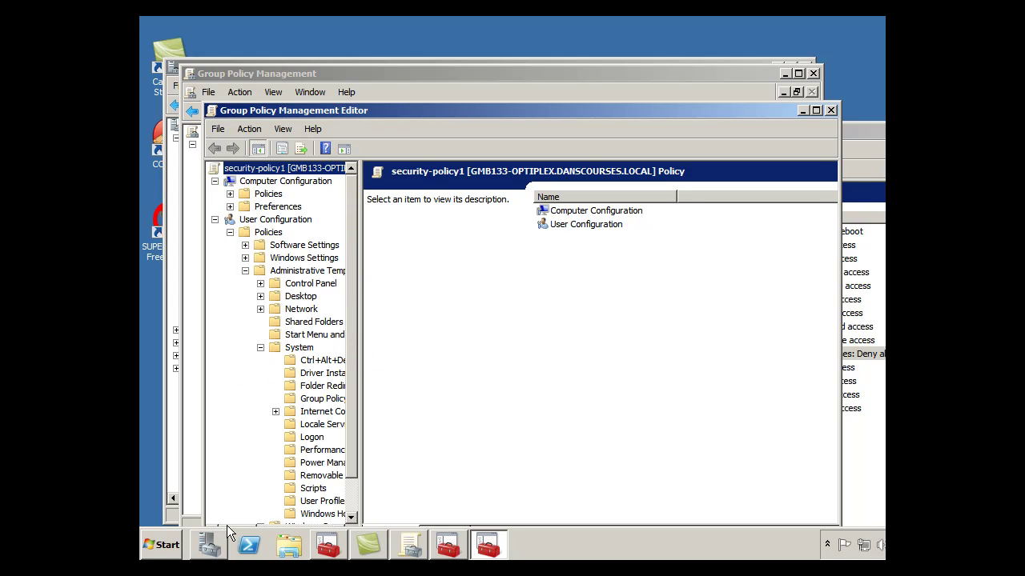
pyautogui.moveTo(360, 473); pyautogui.dragTo(420, 478)
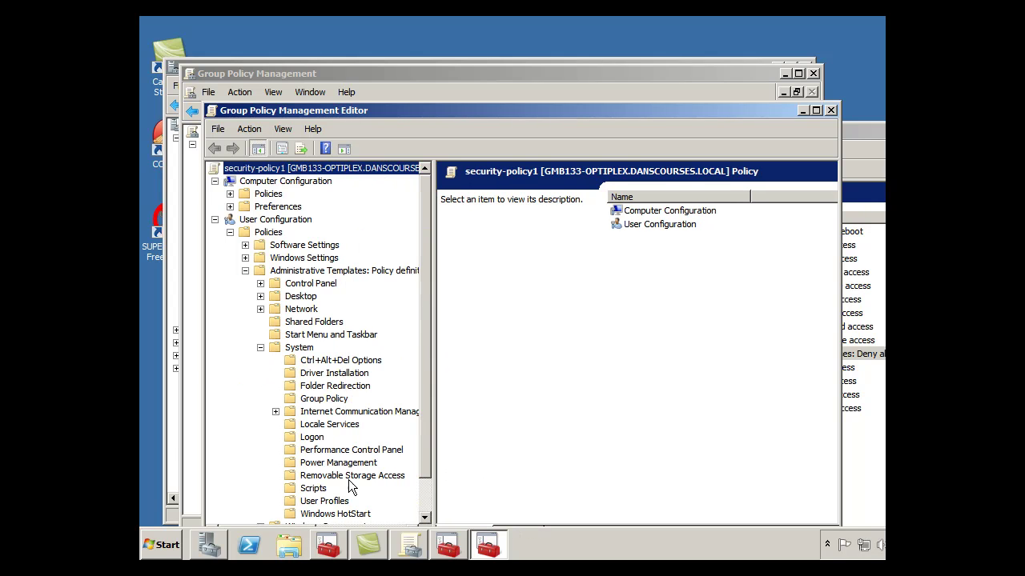
pyautogui.click(351, 479)
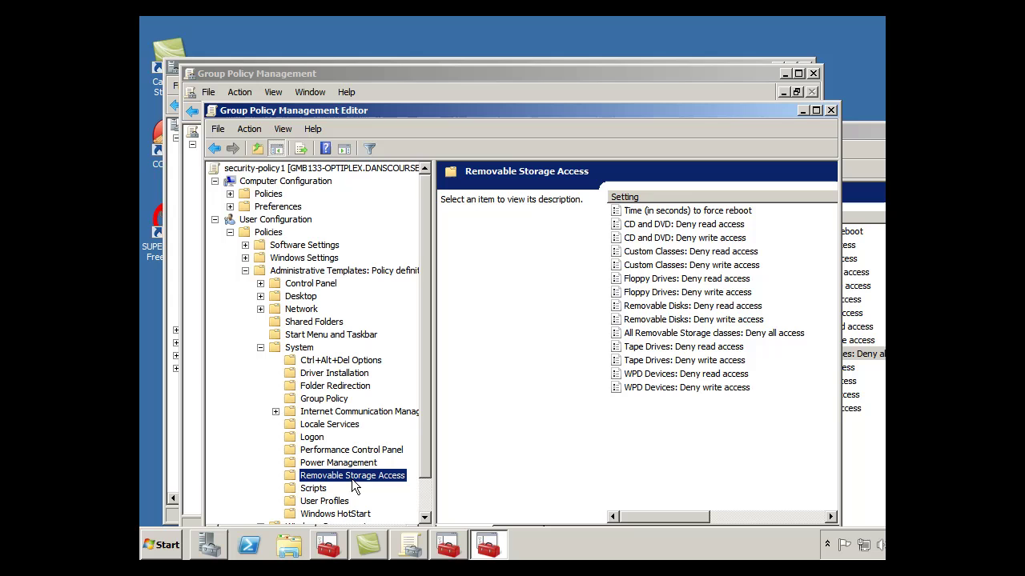
# Open the All Removable Storage classes: Deny all access setting, review its Enabled option and accept the dialog
pyautogui.click(703, 335)
pyautogui.doubleClick(702, 336)
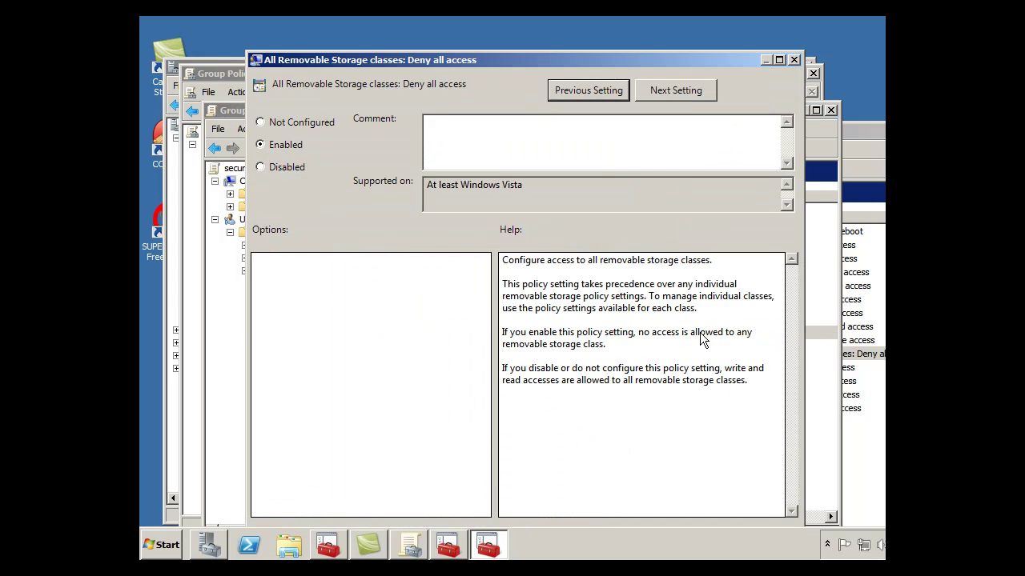
pyautogui.moveTo(443, 61); pyautogui.dragTo(392, 29)
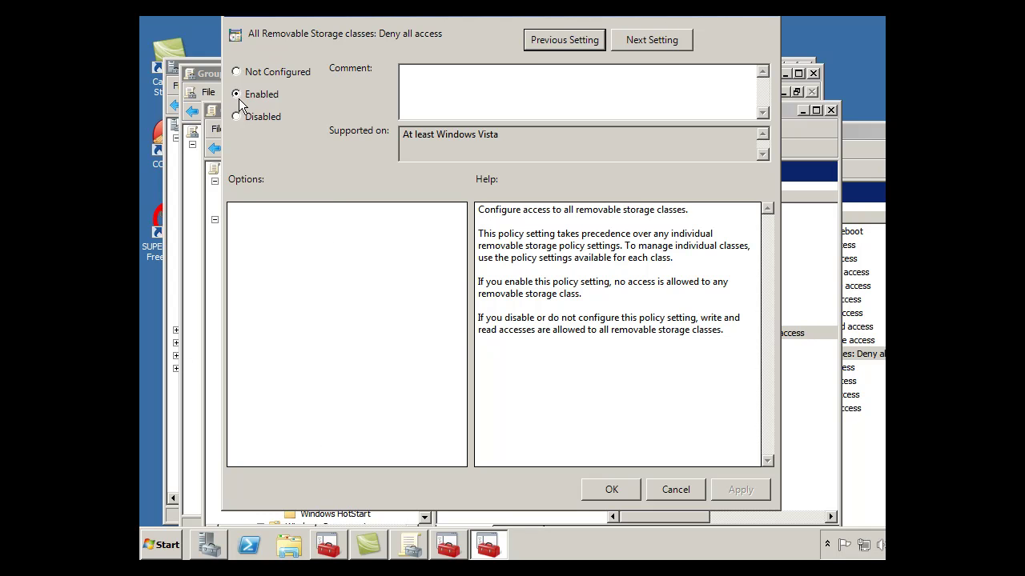
pyautogui.click(617, 494)
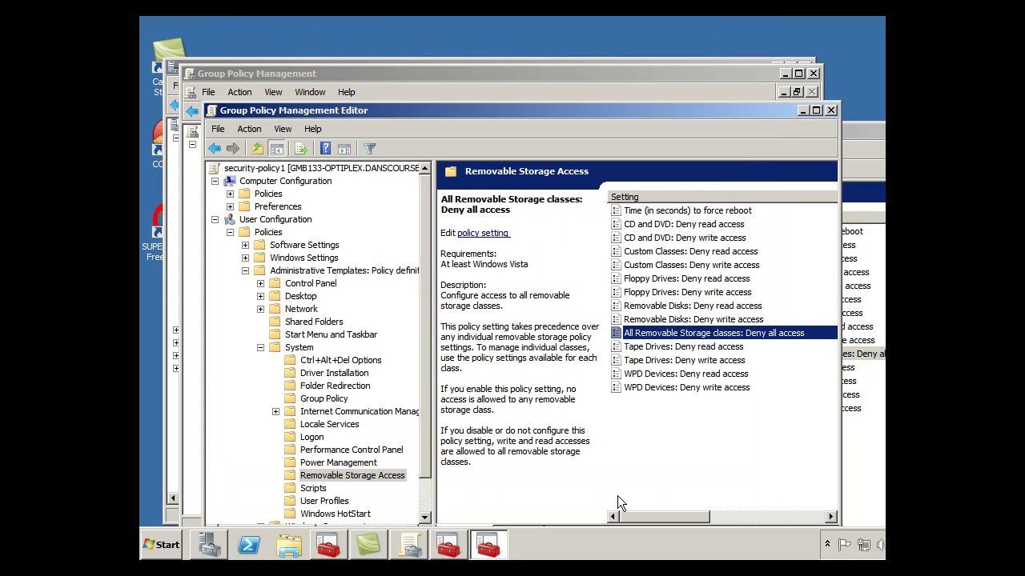
# Run gpupdate /force to refresh the group policies and move its console window clear of the policy editor's title bar
pyautogui.click(170, 553)
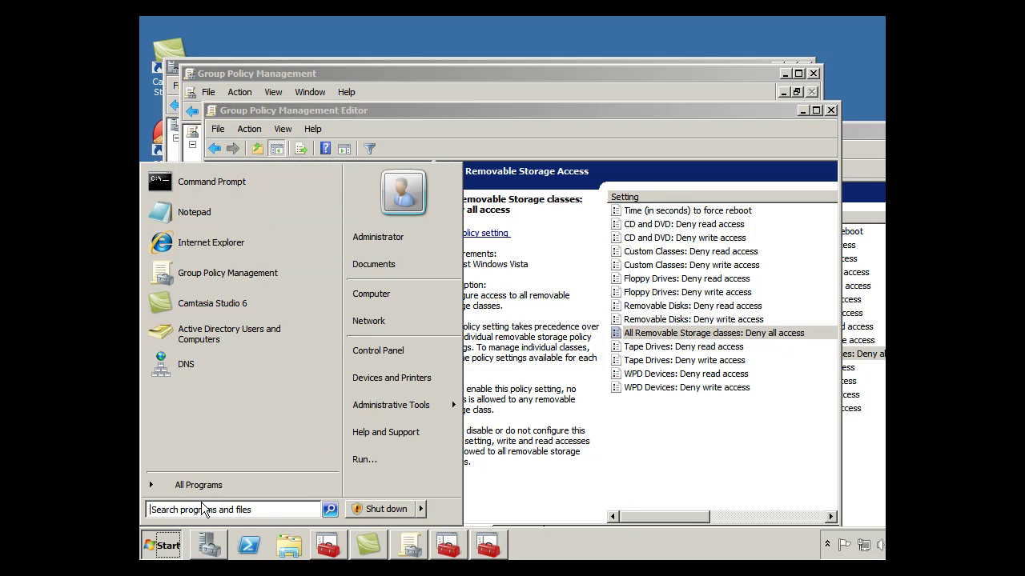
pyautogui.write('gp')
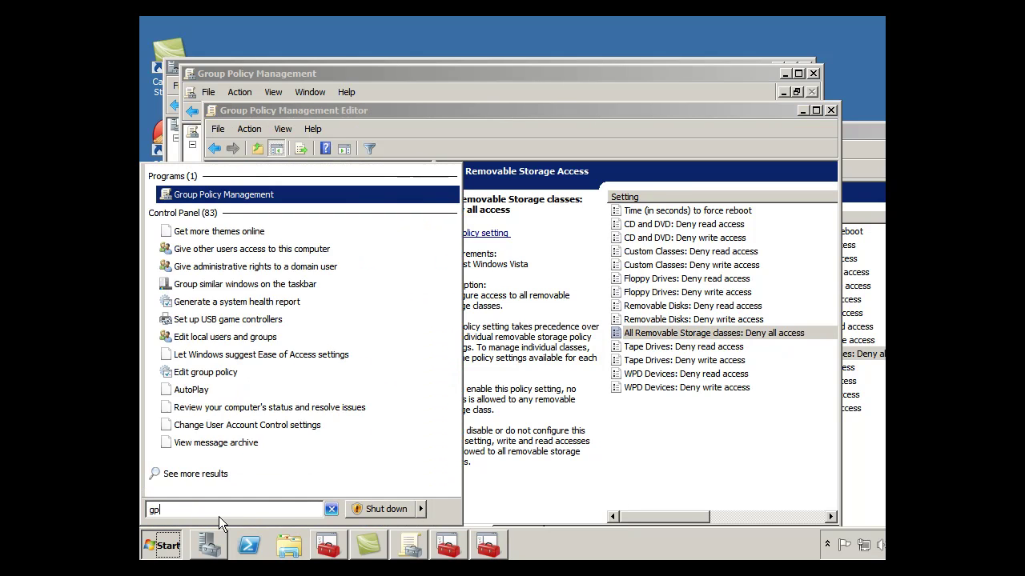
pyautogui.write('update /')
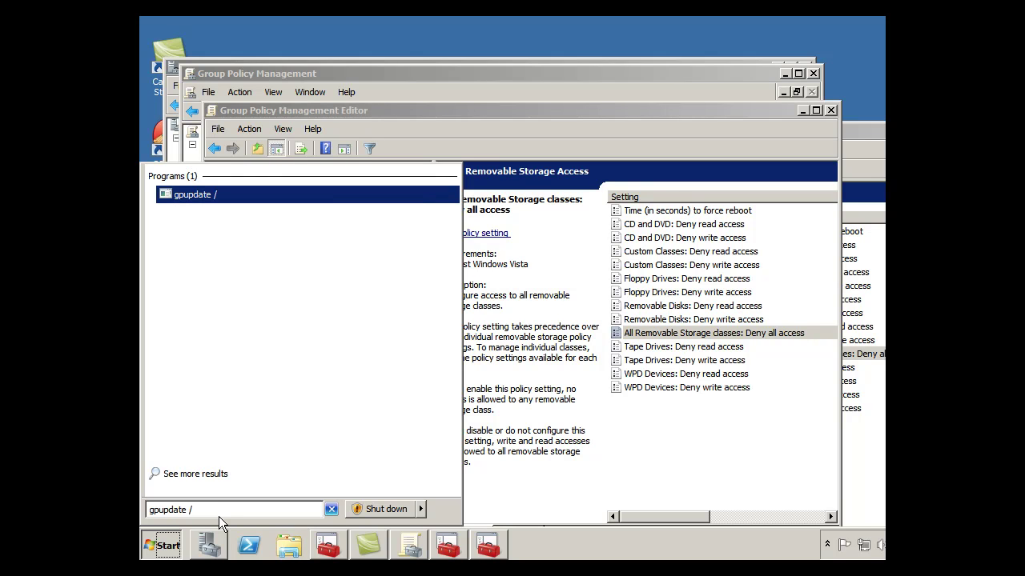
pyautogui.write('fr')
pyautogui.write('orce')
pyautogui.press('Return')
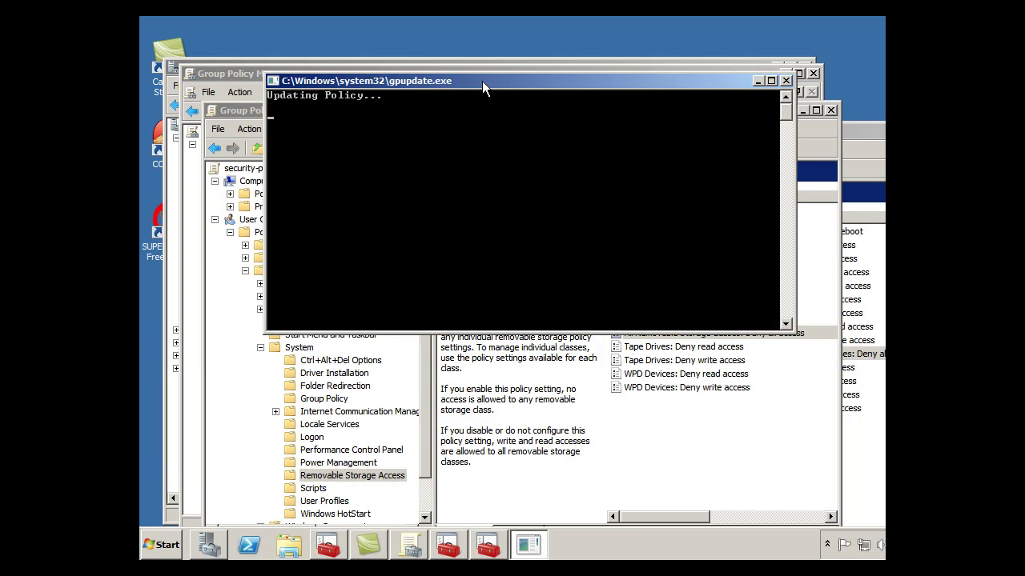
pyautogui.moveTo(482, 81); pyautogui.dragTo(459, 188)
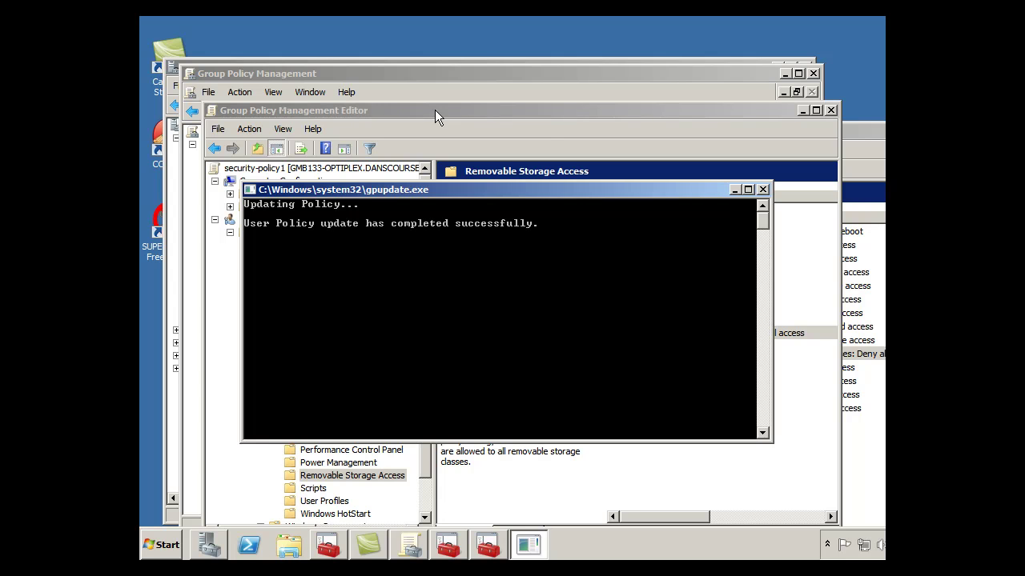
# Close the policy editor for security-policy1 and refresh the danscourses.local domain in Group Policy Management
pyautogui.moveTo(434, 110); pyautogui.dragTo(393, 75)
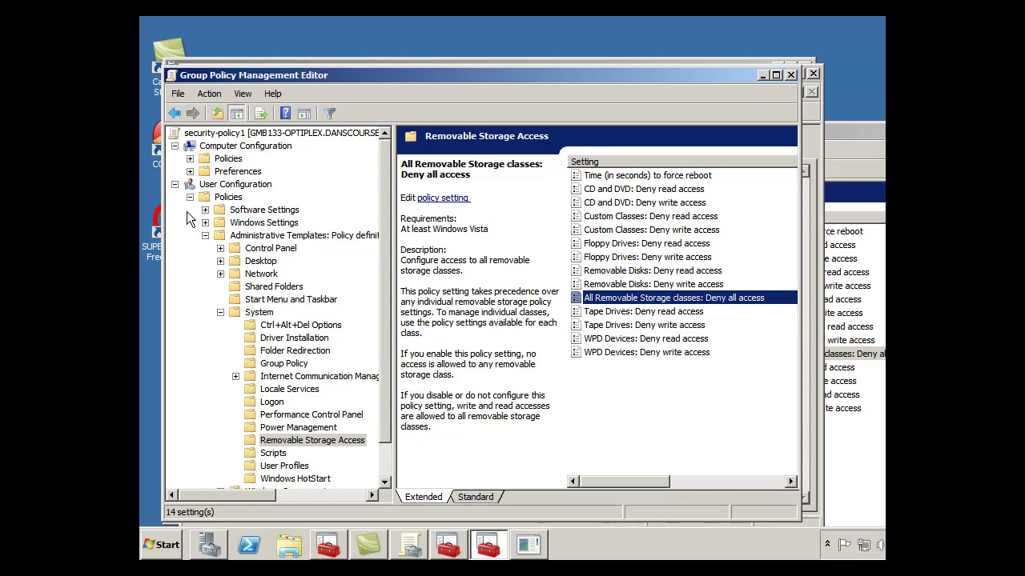
pyautogui.click(790, 74)
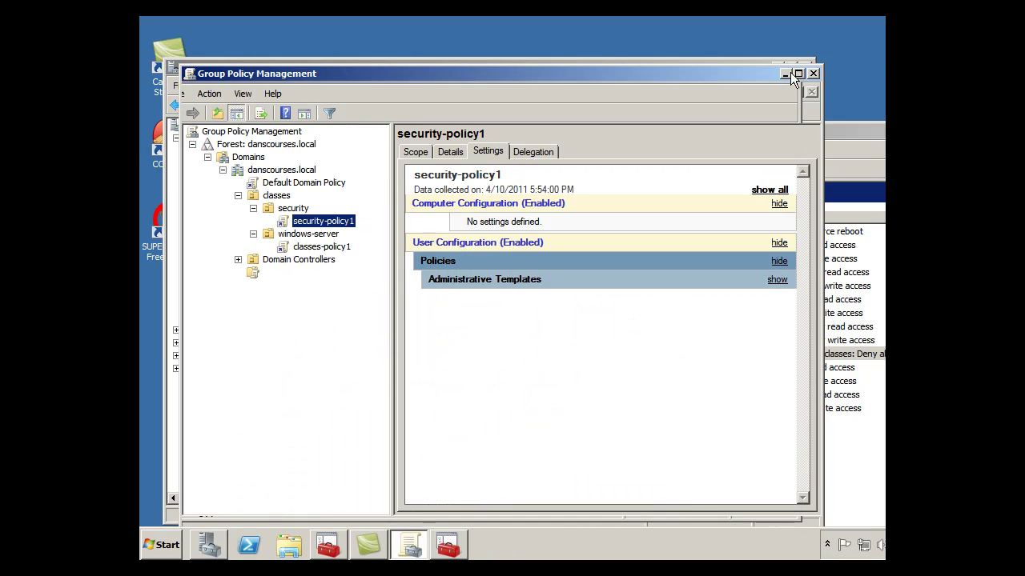
pyautogui.click(256, 171)
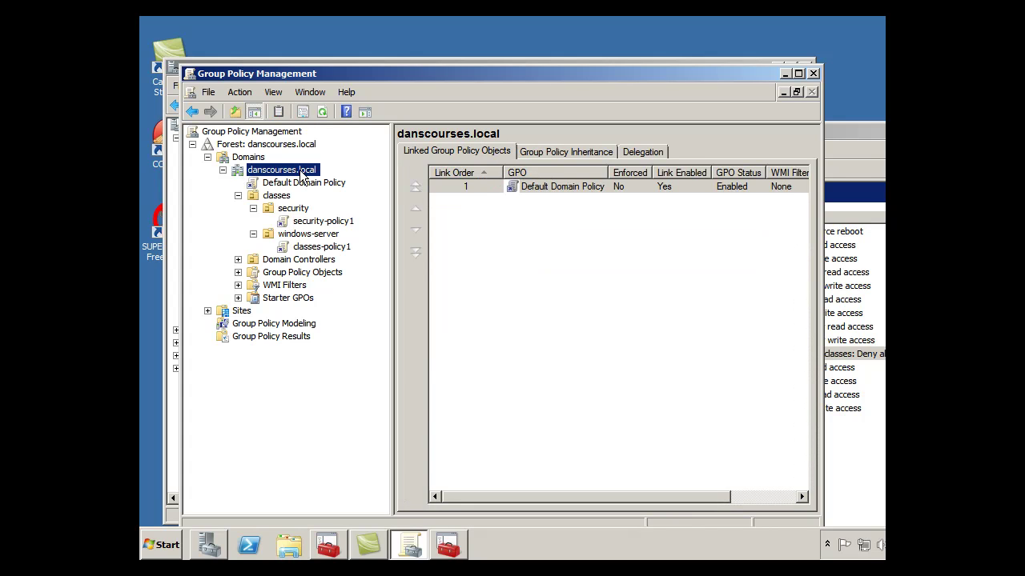
pyautogui.rightClick(240, 175)
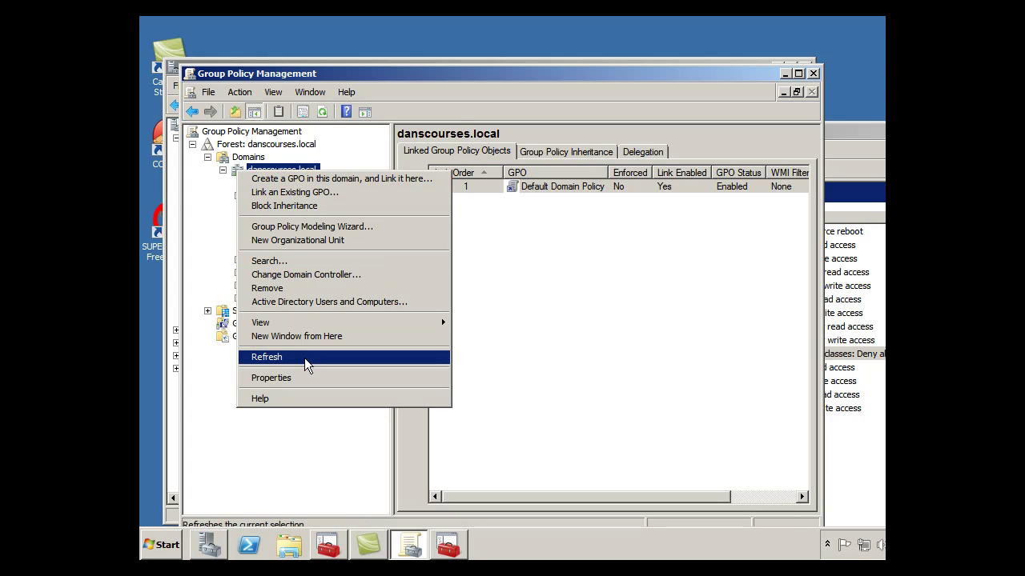
pyautogui.click(208, 209)
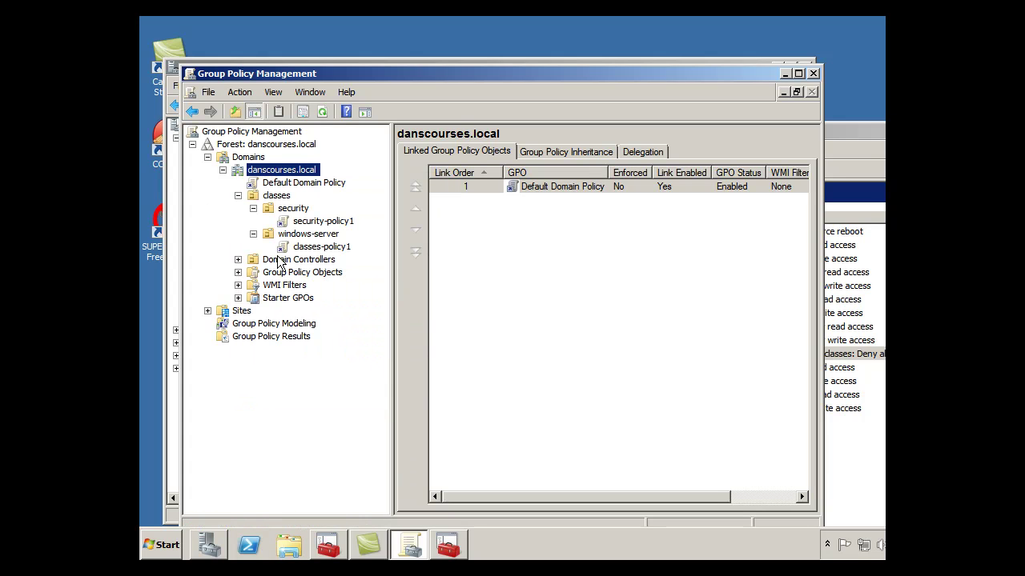
# Review the settings report of security-policy1, expanding its user Administrative Templates down to System/Removable Storage Access
pyautogui.click(323, 221)
pyautogui.click(614, 337)
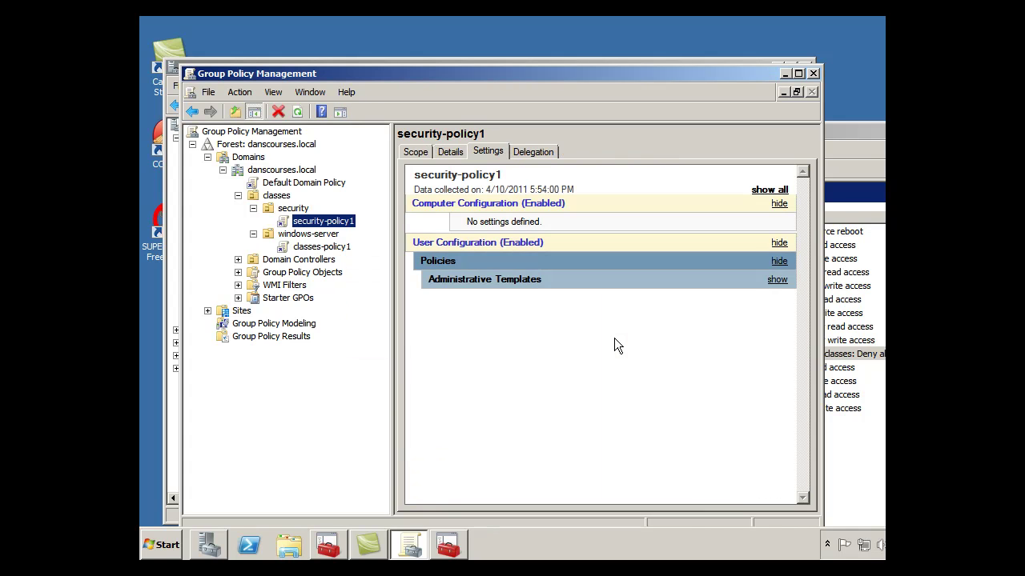
pyautogui.click(458, 288)
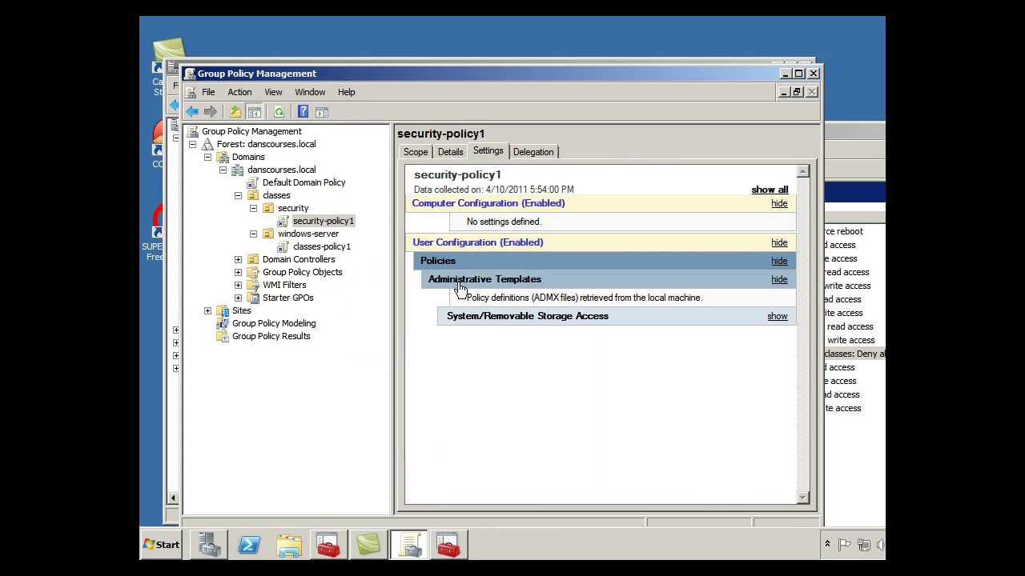
pyautogui.click(509, 322)
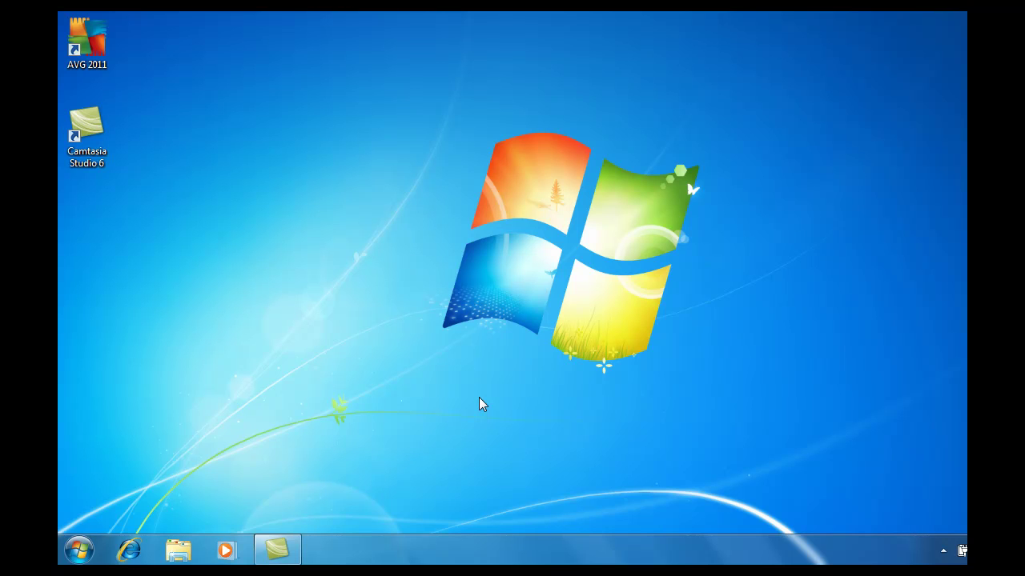
# On the Windows 7 client, check the computer's system properties for its domain and the logged-in user name, and close the System window
pyautogui.click(79, 549)
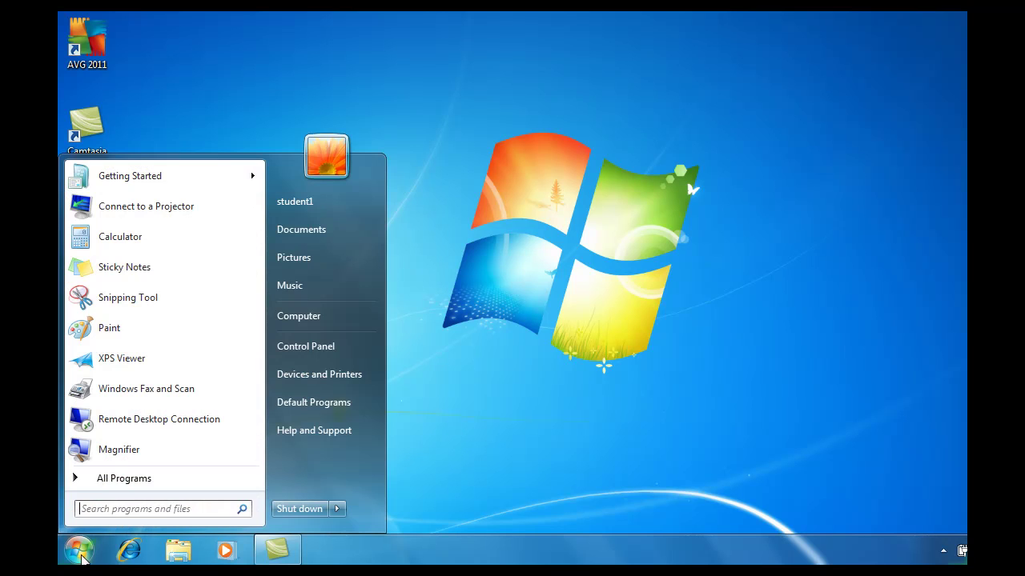
pyautogui.rightClick(301, 317)
pyautogui.click(366, 471)
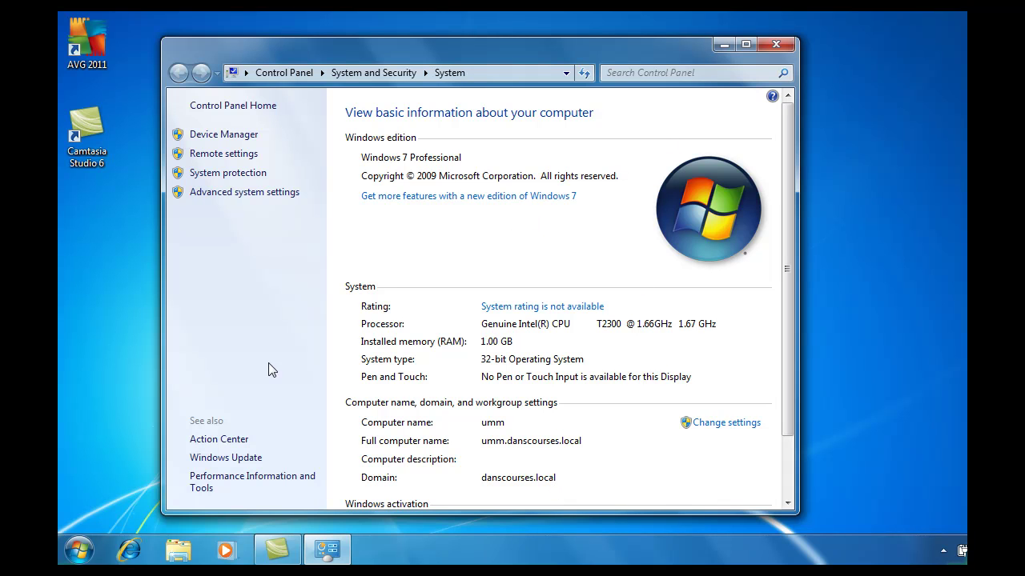
pyautogui.click(78, 549)
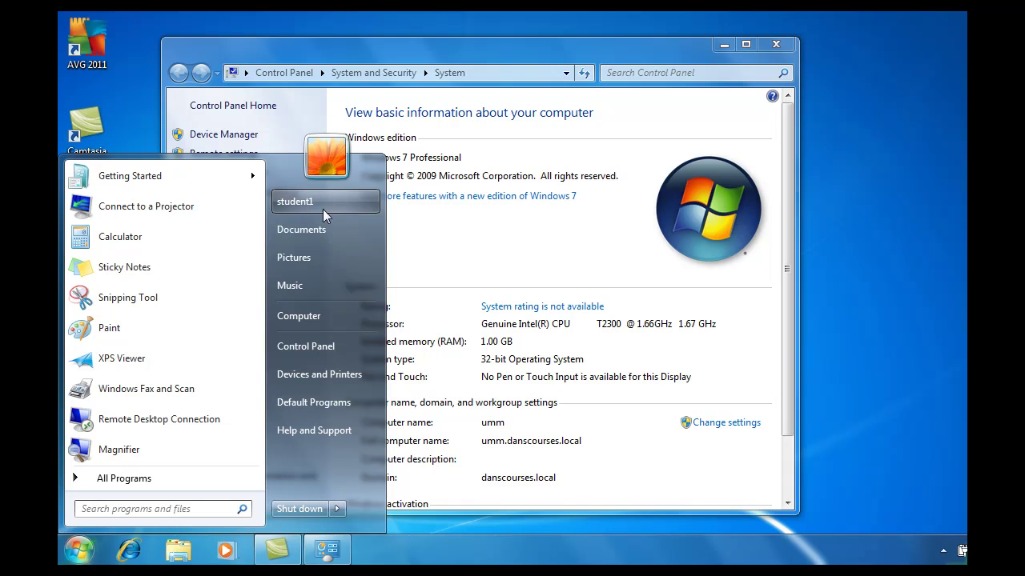
pyautogui.click(623, 54)
pyautogui.click(775, 46)
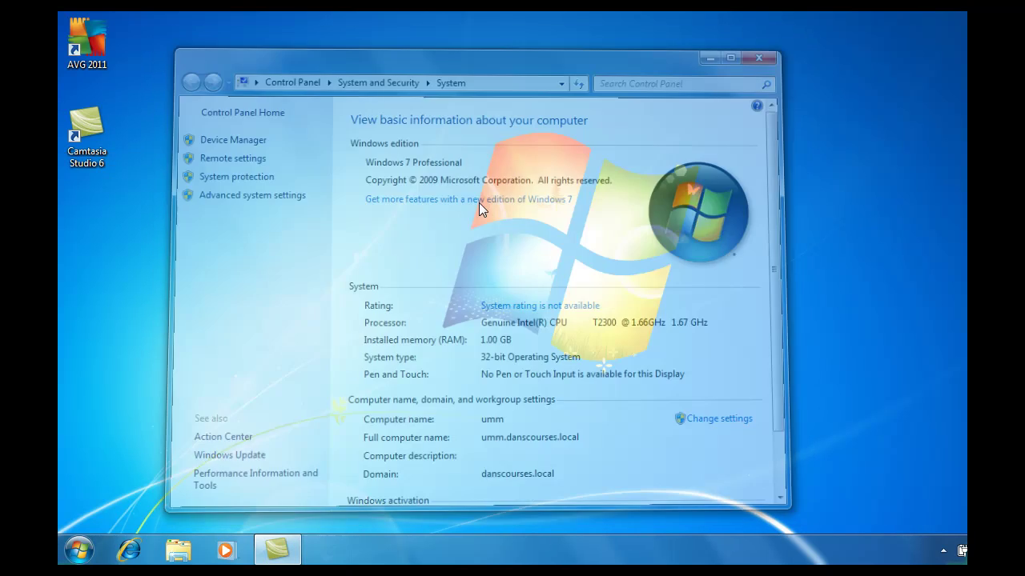
# Test removable storage by trying to open the DVD/CD-RW drive (D:) from Computer and the KINGSTON (E:) drive from AutoPlay
pyautogui.click(89, 551)
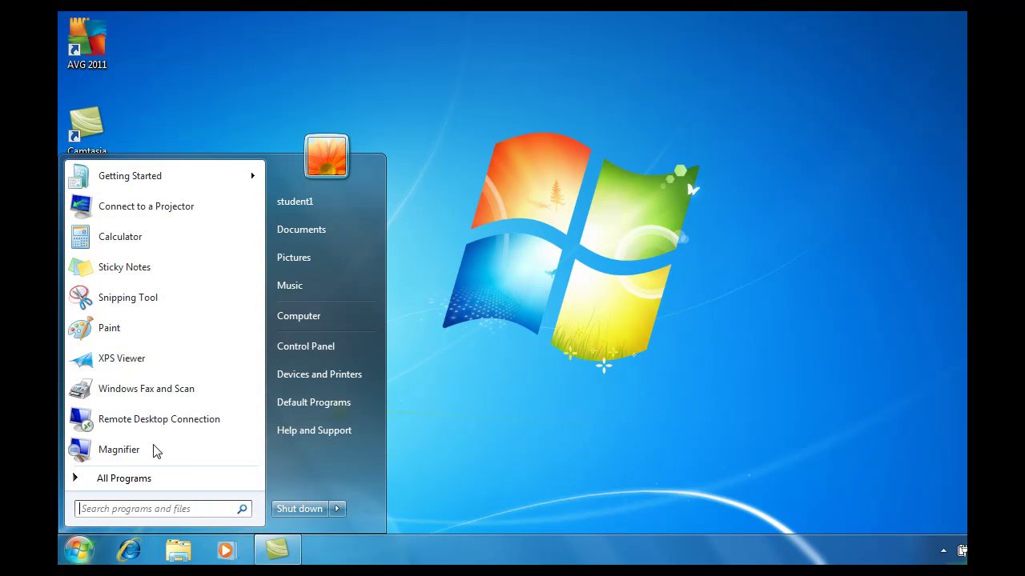
pyautogui.click(334, 315)
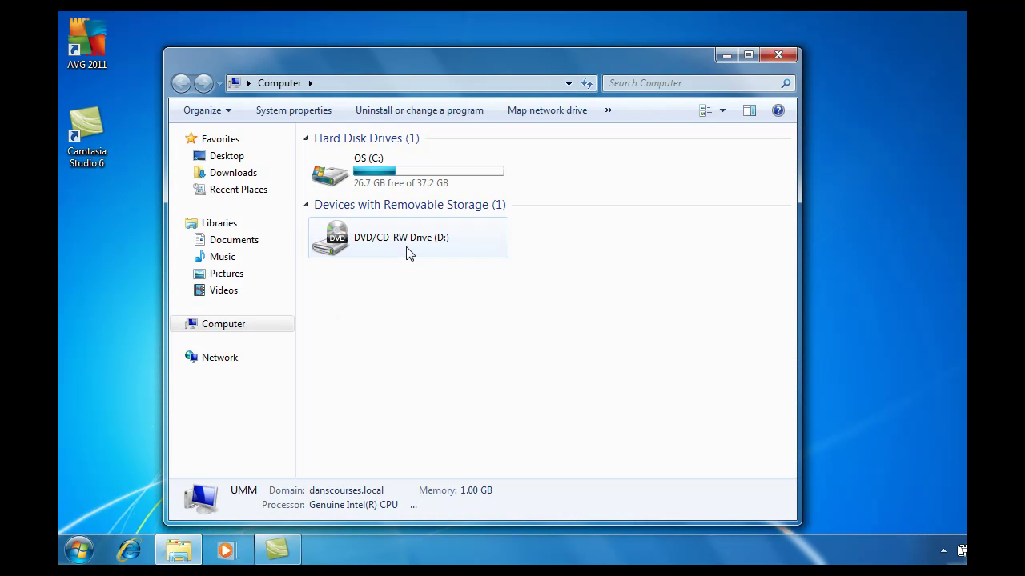
pyautogui.doubleClick(334, 246)
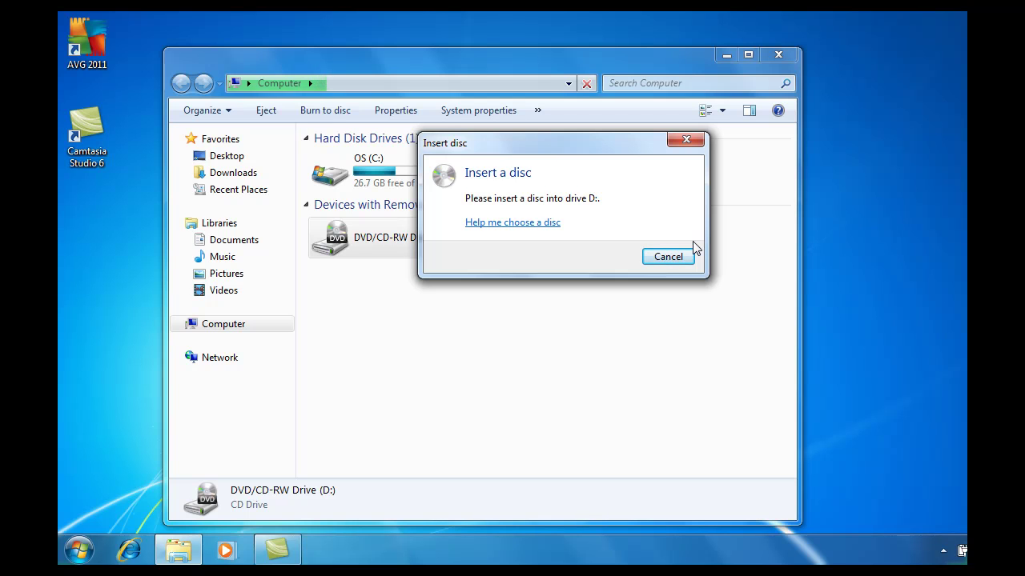
pyautogui.click(668, 258)
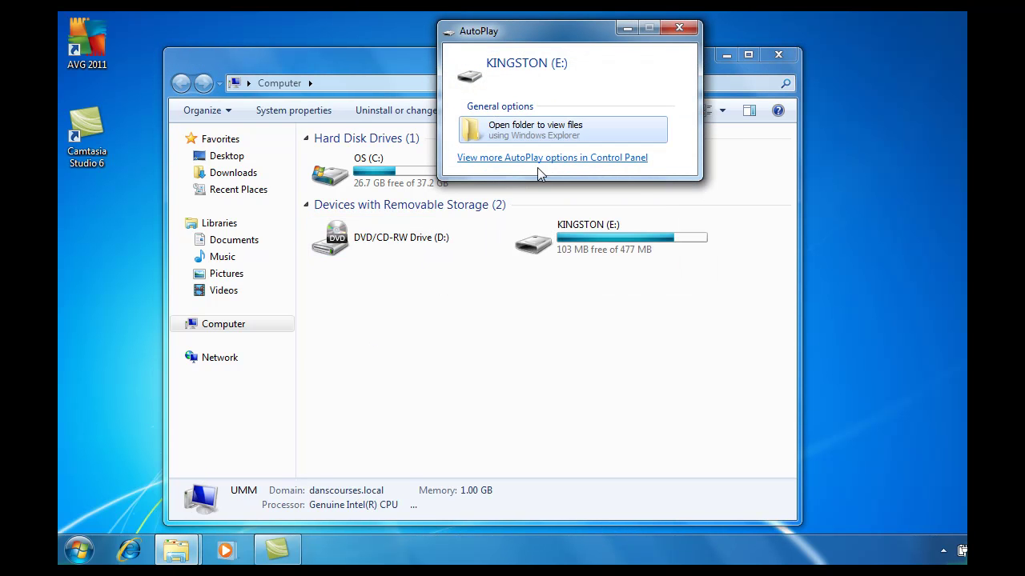
pyautogui.click(521, 130)
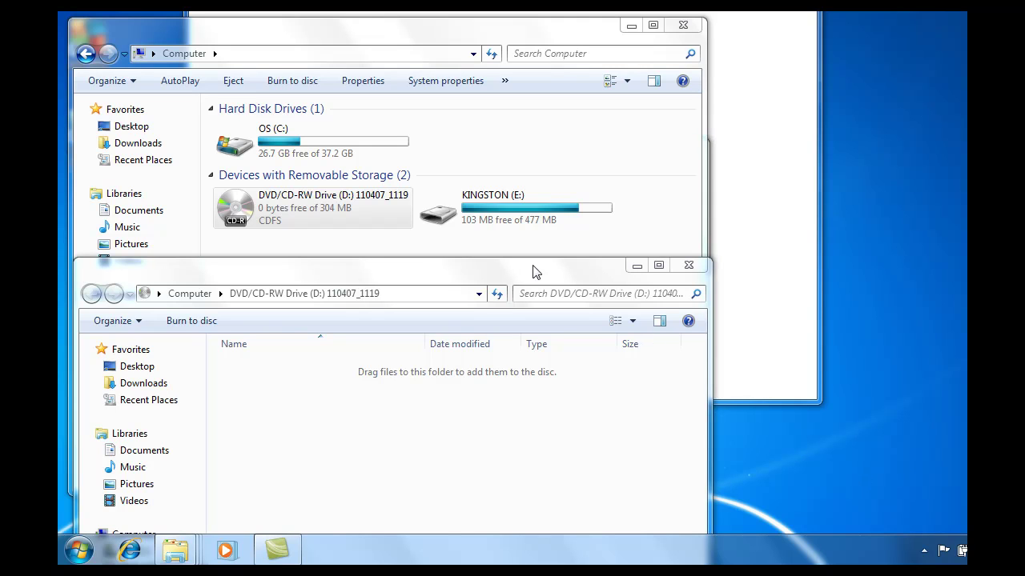
# Move the DVD/CD-RW drive (D:) window aside, return it to the Computer view and bring it back over the error dialog
pyautogui.click(256, 208)
pyautogui.moveTo(243, 268); pyautogui.dragTo(270, 338)
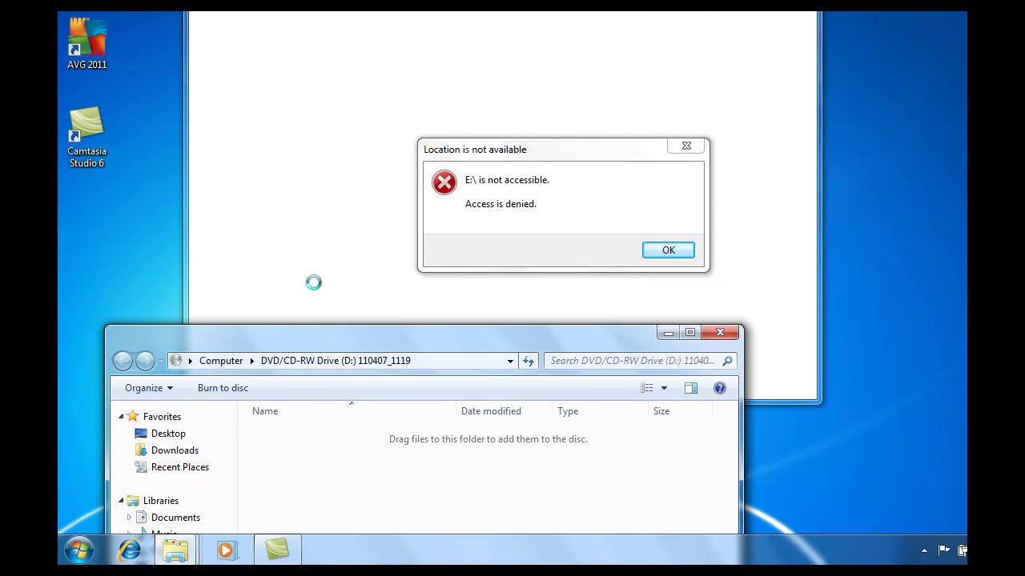
pyautogui.click(228, 361)
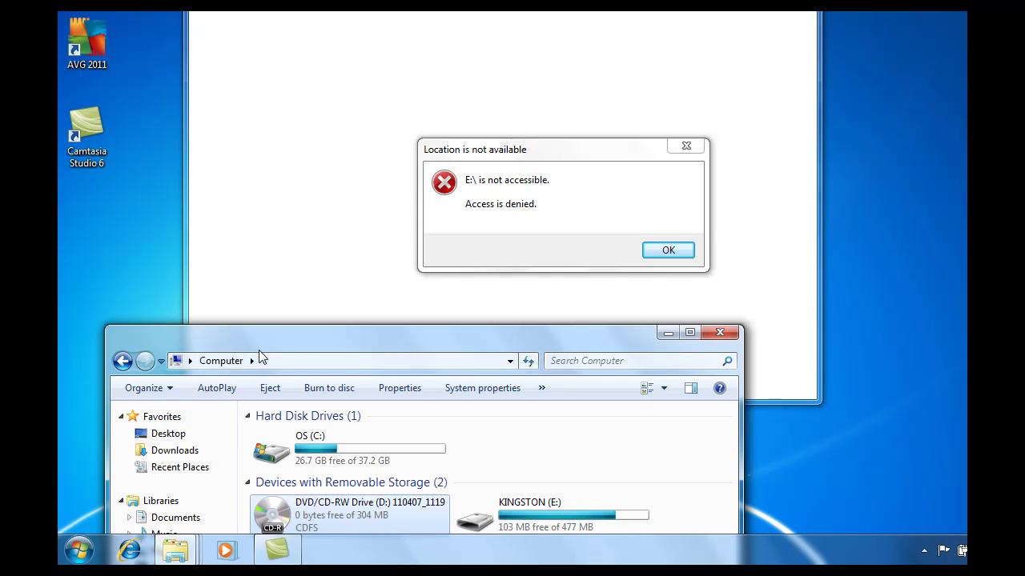
pyautogui.moveTo(317, 333); pyautogui.dragTo(308, 106)
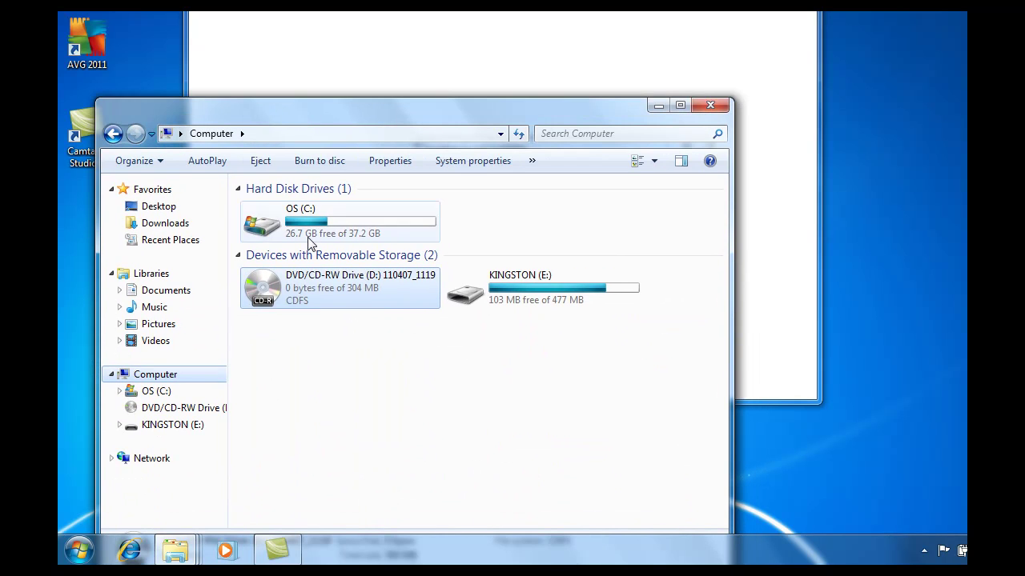
# Open the DVD/CD-RW drive (D:) files through AutoPlay and reposition the folder window to inspect the disc's contents
pyautogui.rightClick(262, 283)
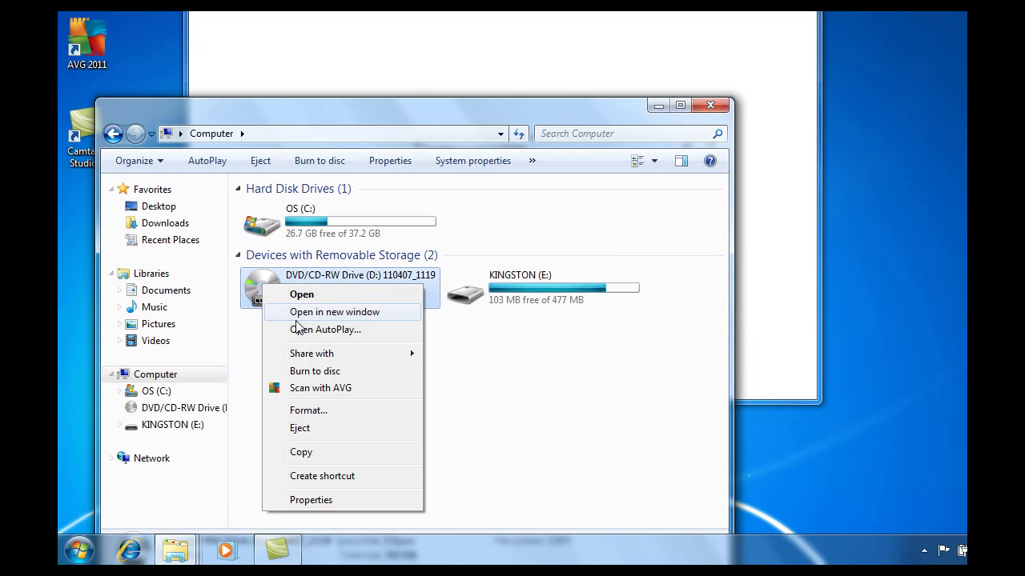
pyautogui.click(336, 332)
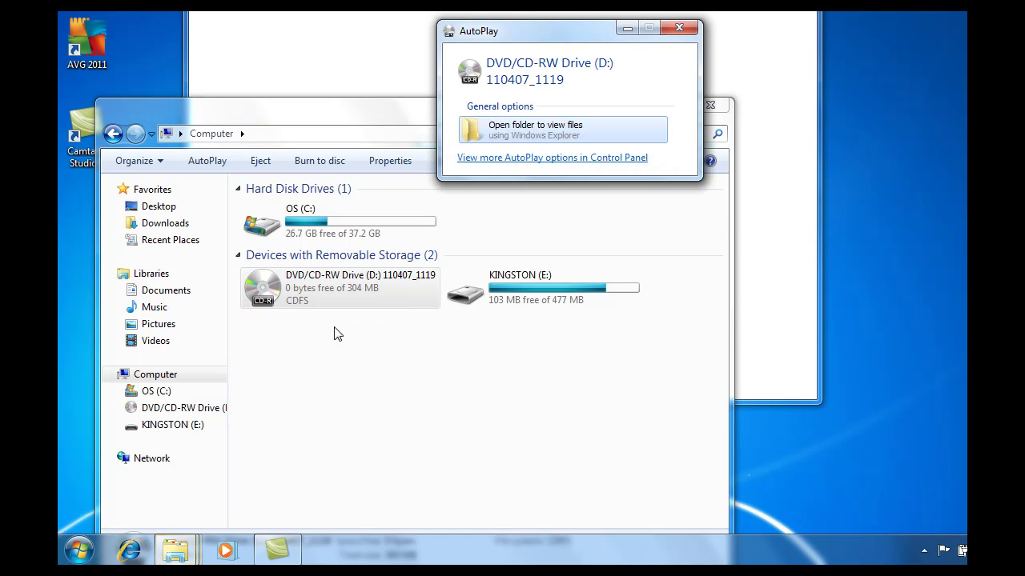
pyautogui.click(530, 133)
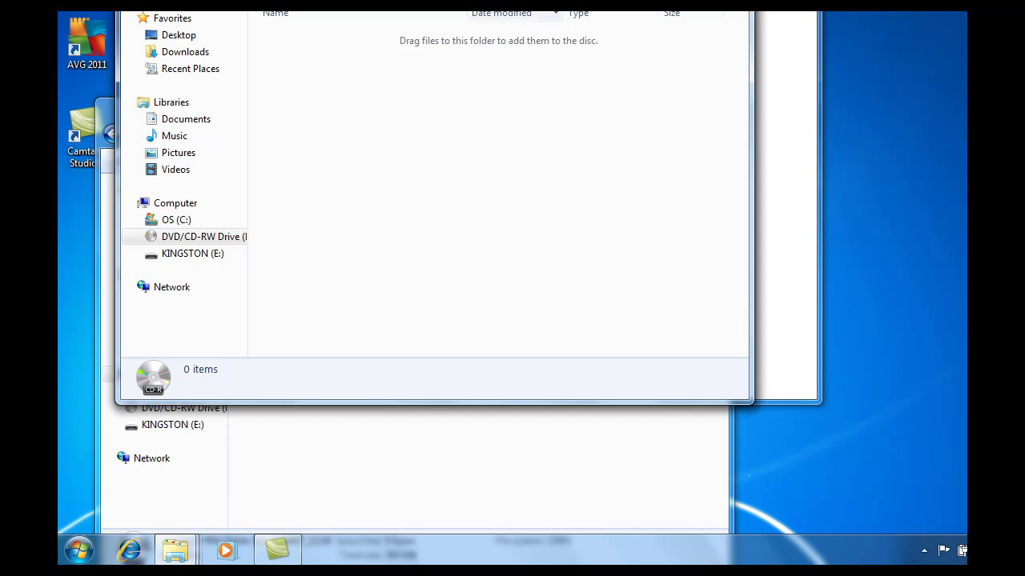
pyautogui.moveTo(510, 1); pyautogui.dragTo(480, 47)
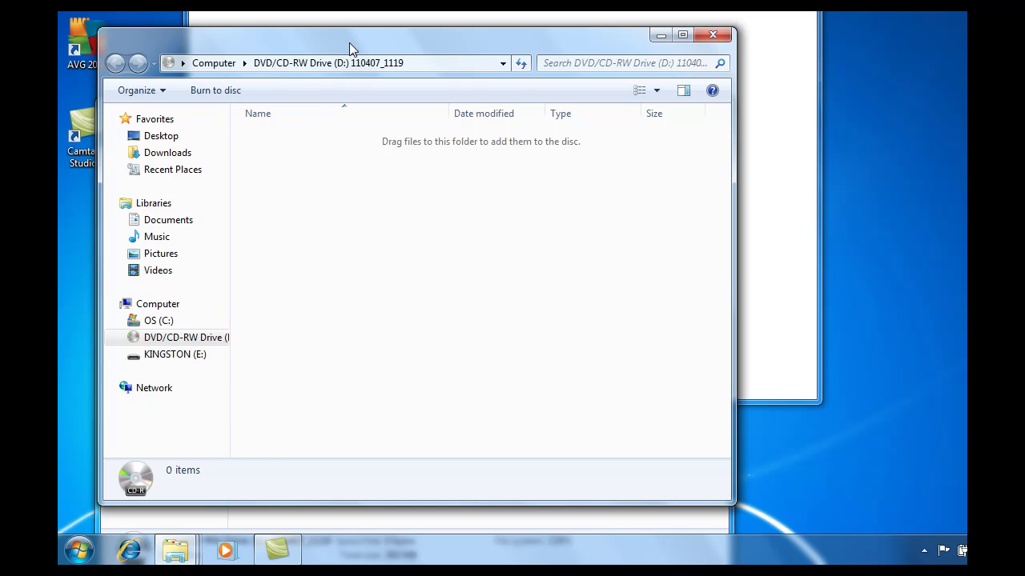
pyautogui.moveTo(349, 43); pyautogui.dragTo(354, 68)
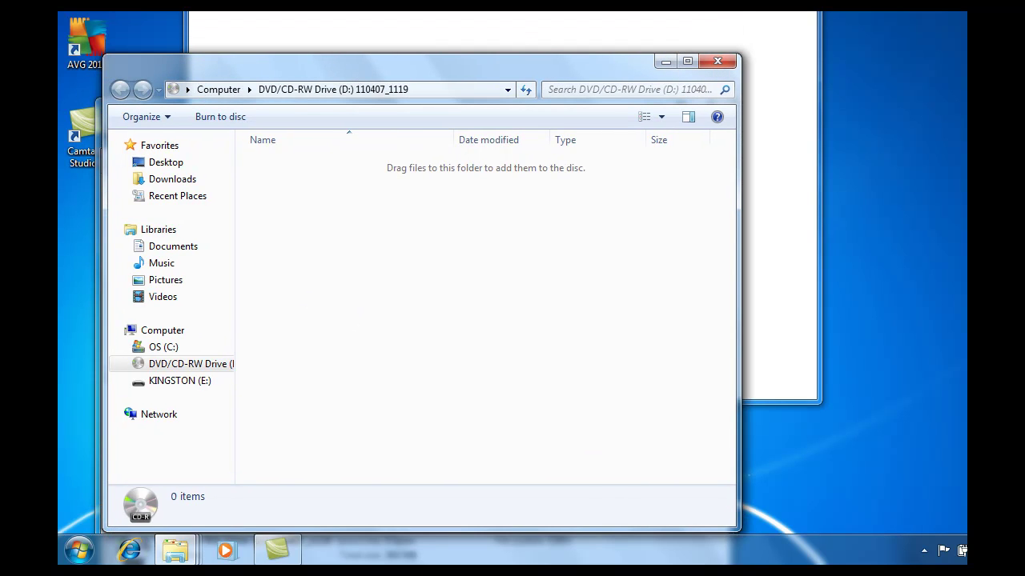